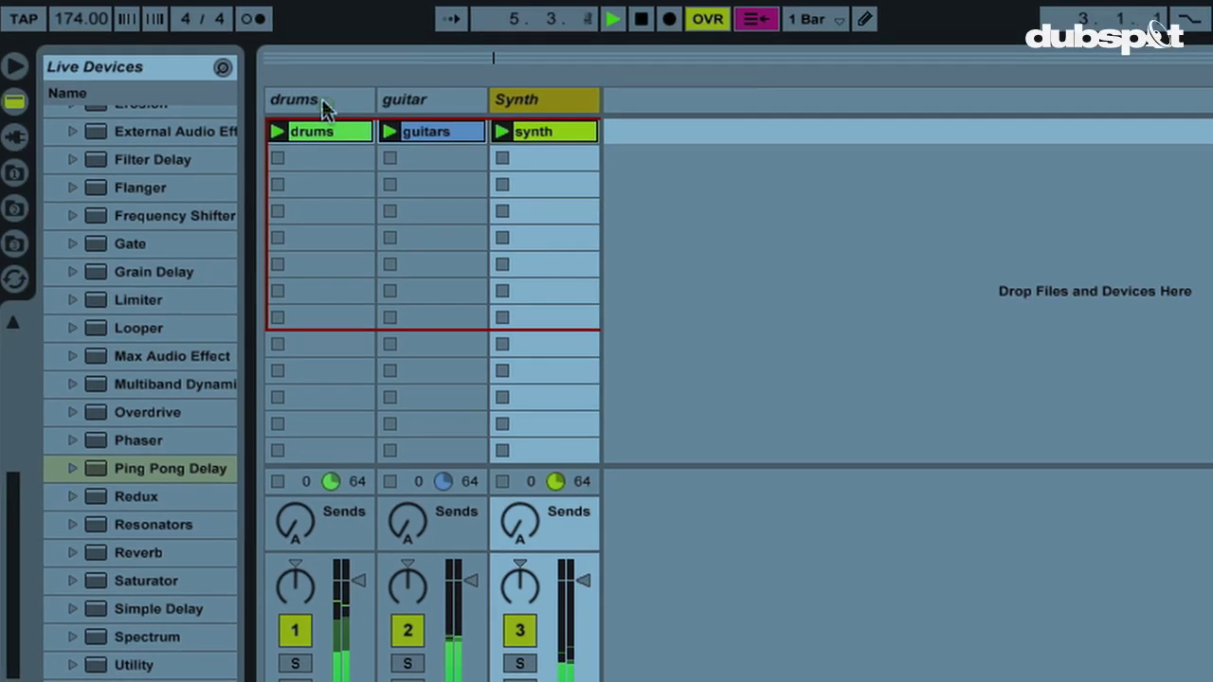
Turn up the drums Send A into the Ping Pong Delay on return A
click(322, 98)
click(417, 99)
click(523, 99)
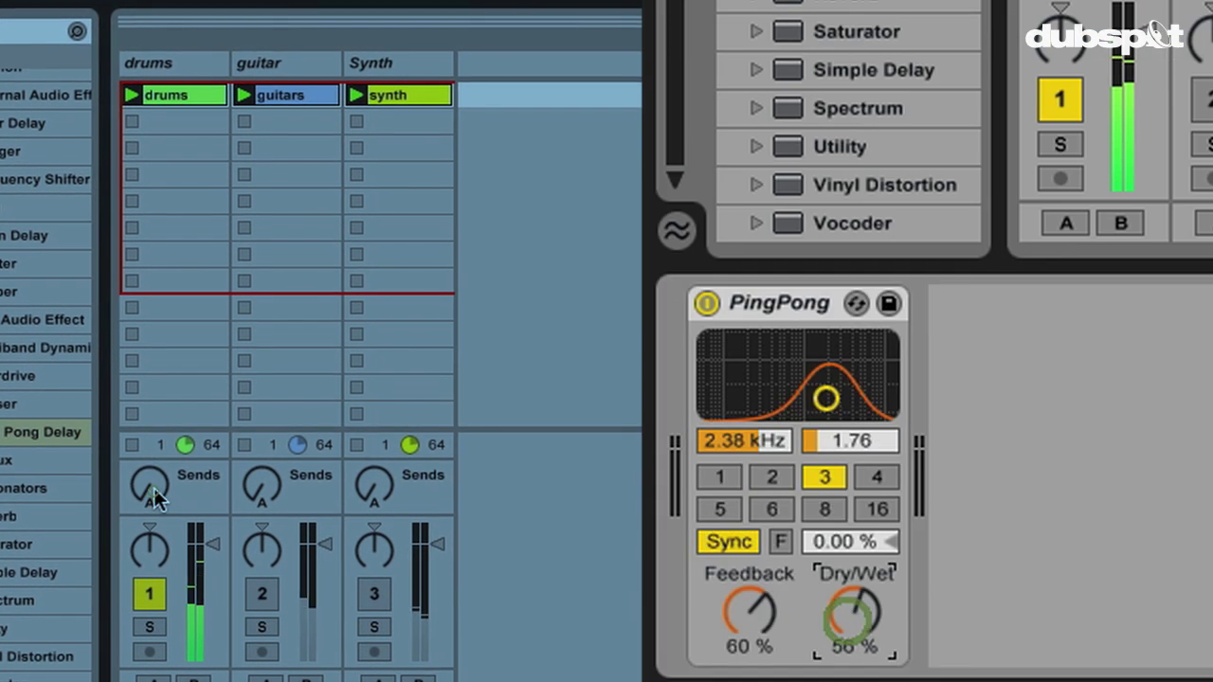
drag(153, 488, 153, 438)
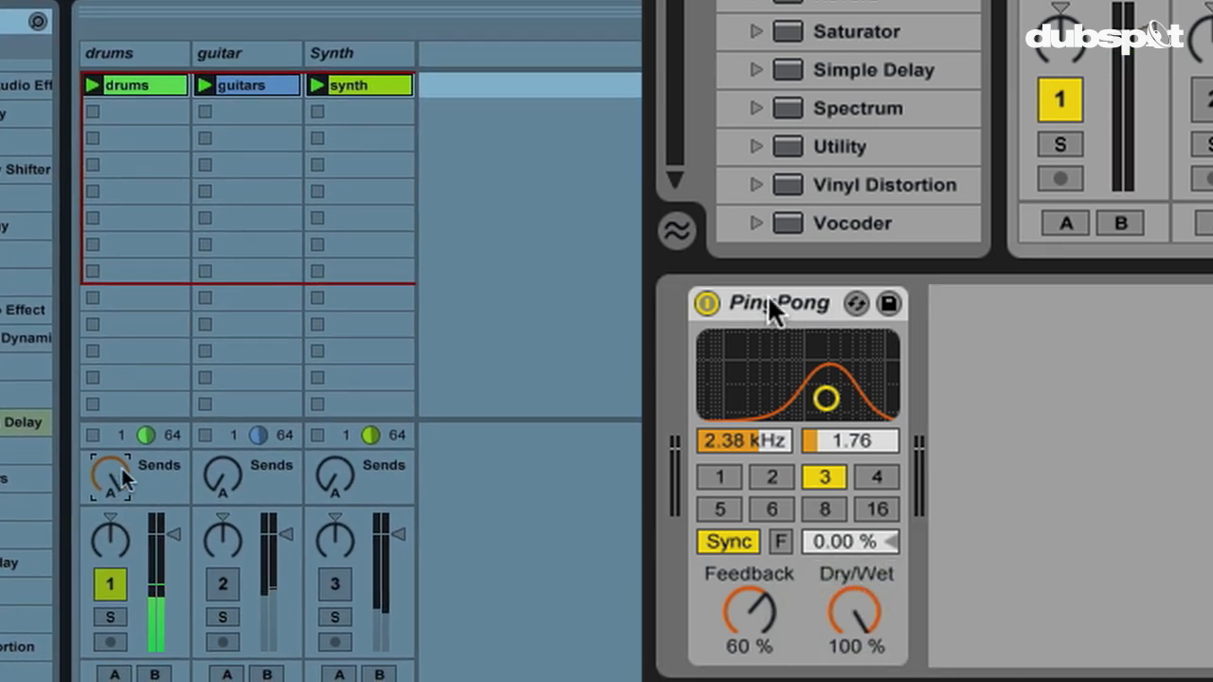
Audition the delay beat divisions 16, 2, 8 and back to 16
right_click(767, 304)
click(775, 471)
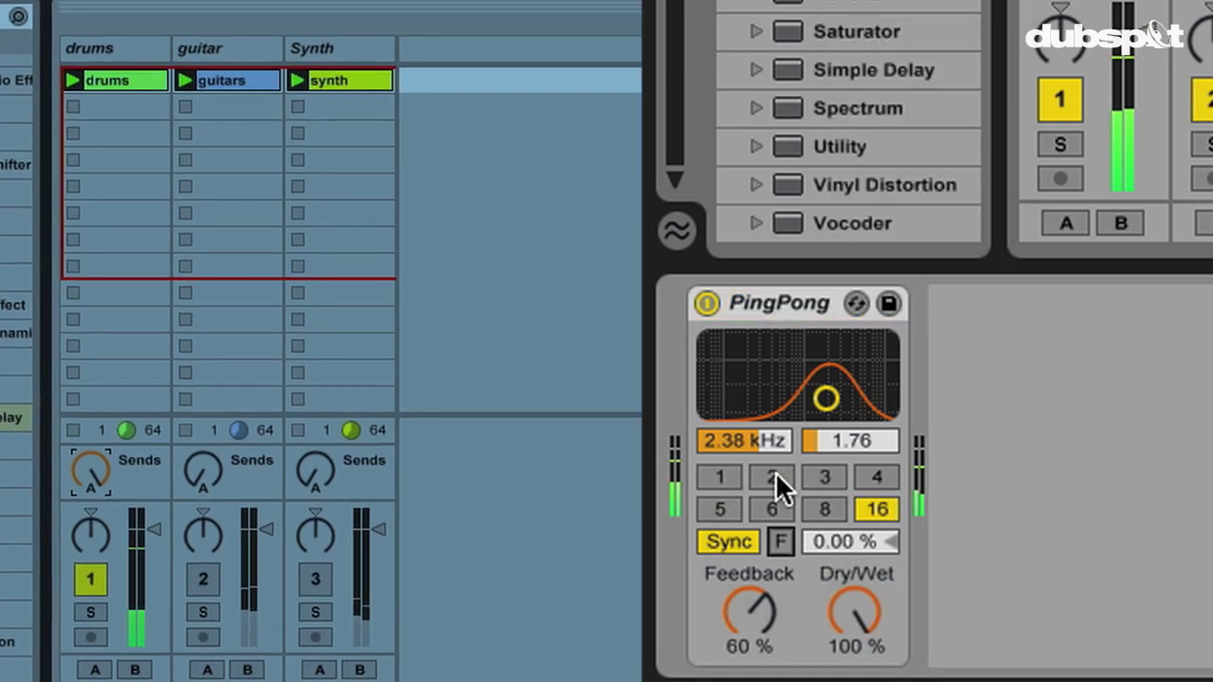
click(777, 483)
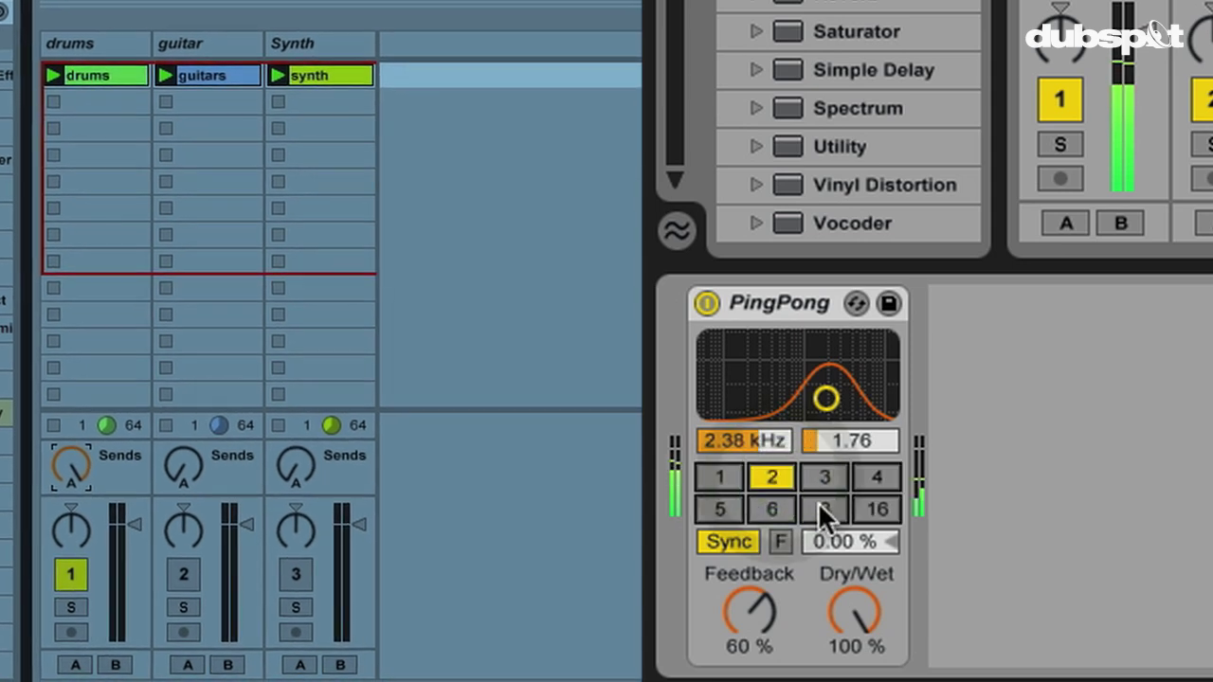
click(821, 507)
click(872, 508)
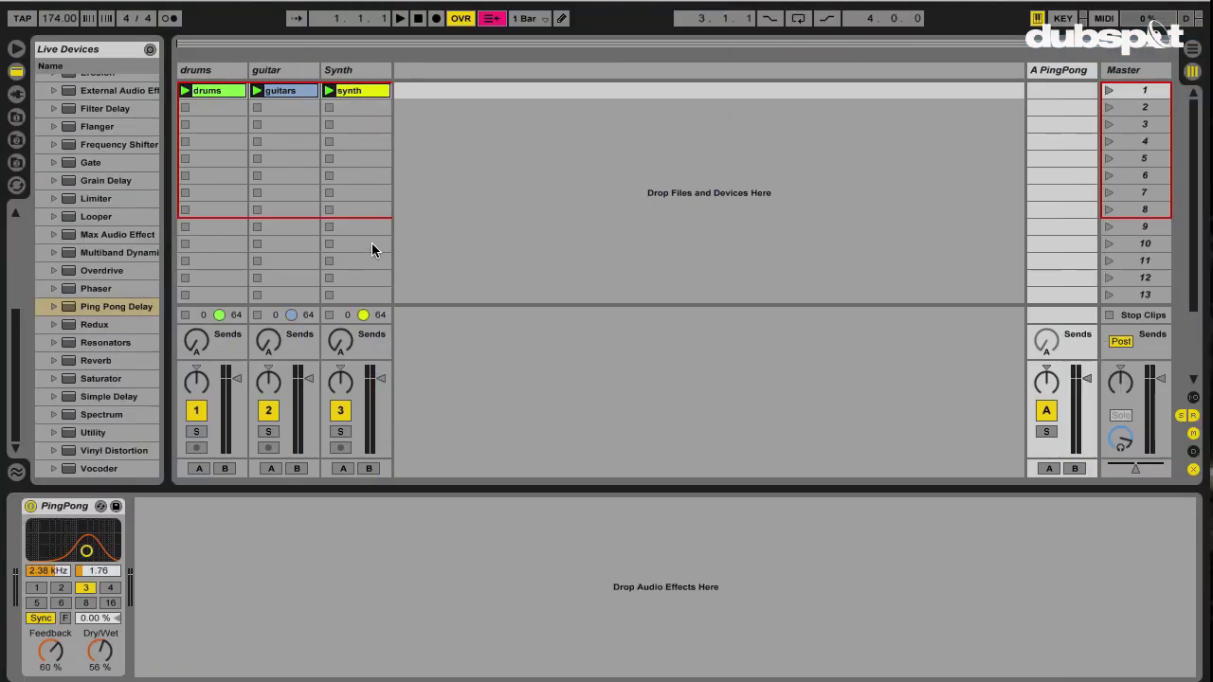
Launch scene 1 to start playback of all tracks
click(228, 71)
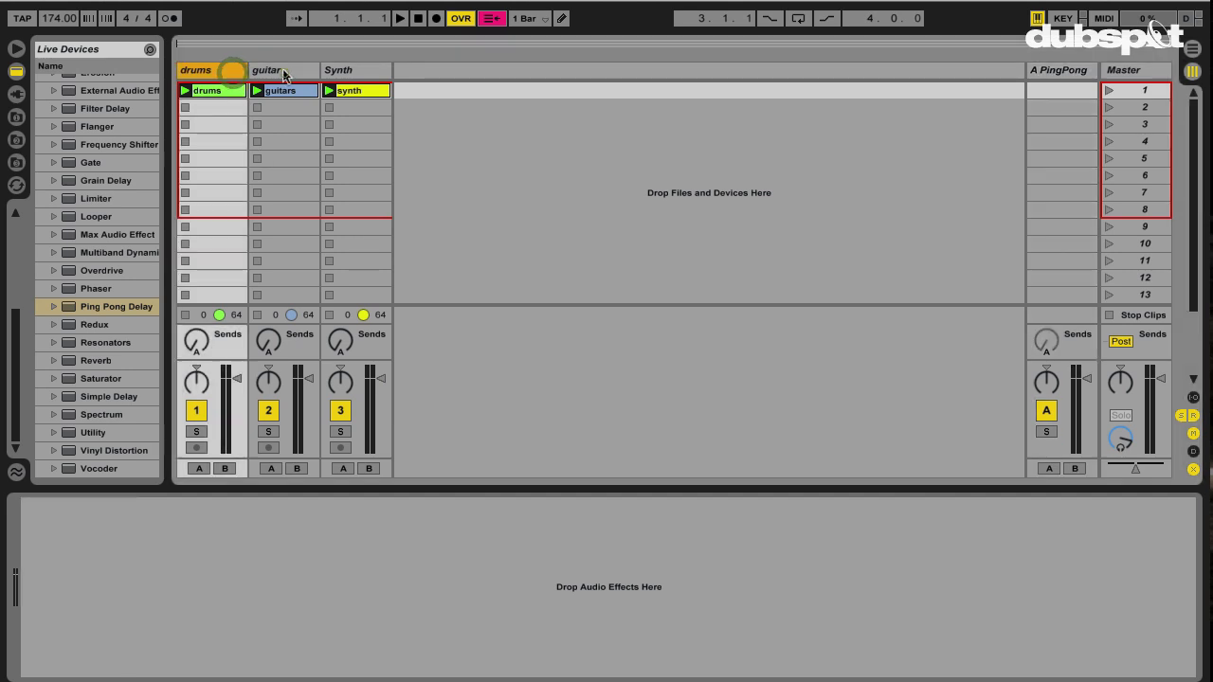
click(285, 71)
click(332, 71)
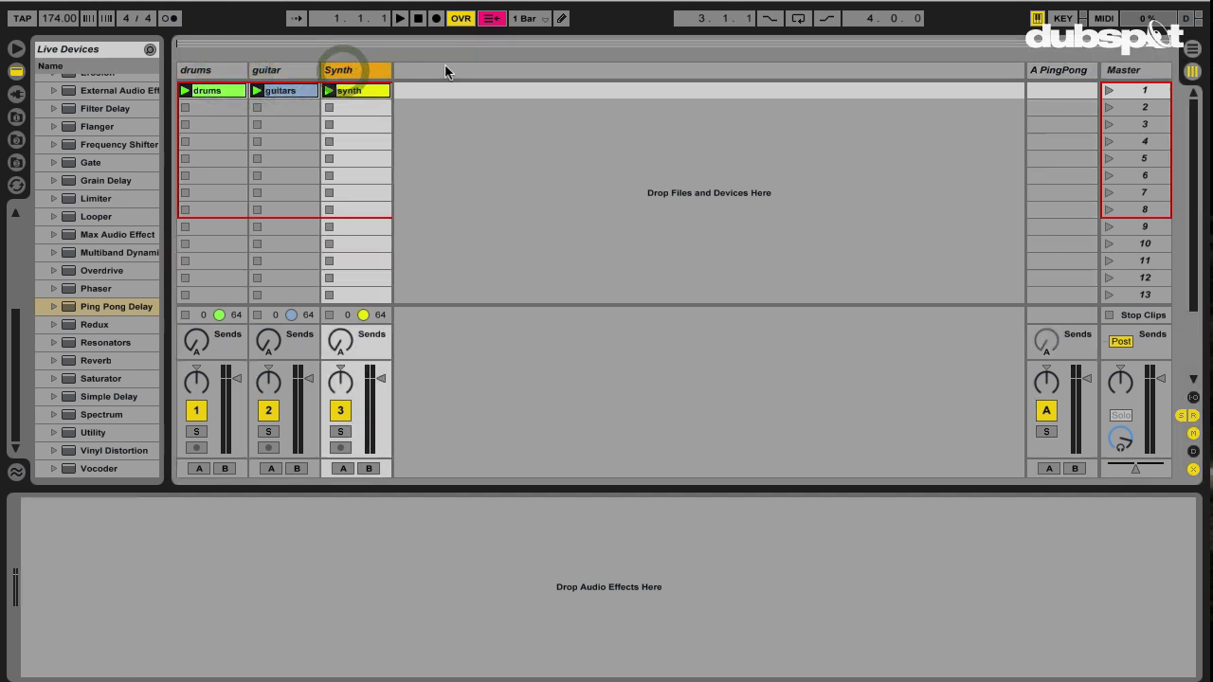
click(1109, 91)
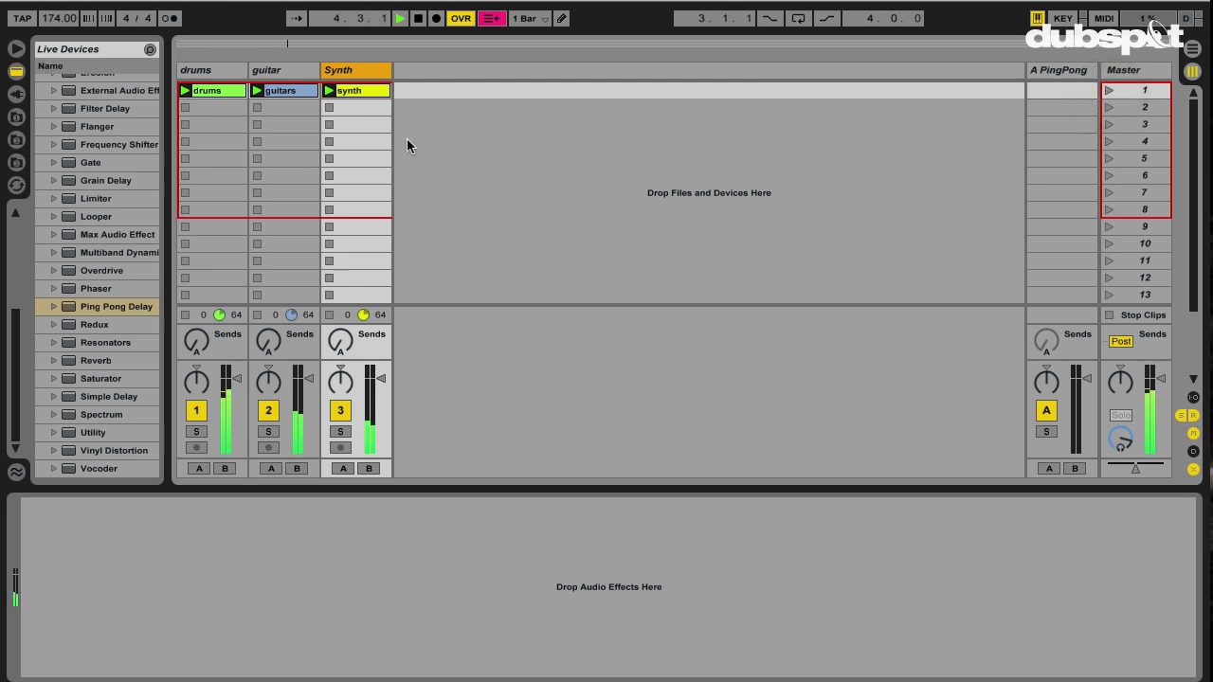
Switch off the Synth and guitar tracks, leaving only the drums playing
click(217, 76)
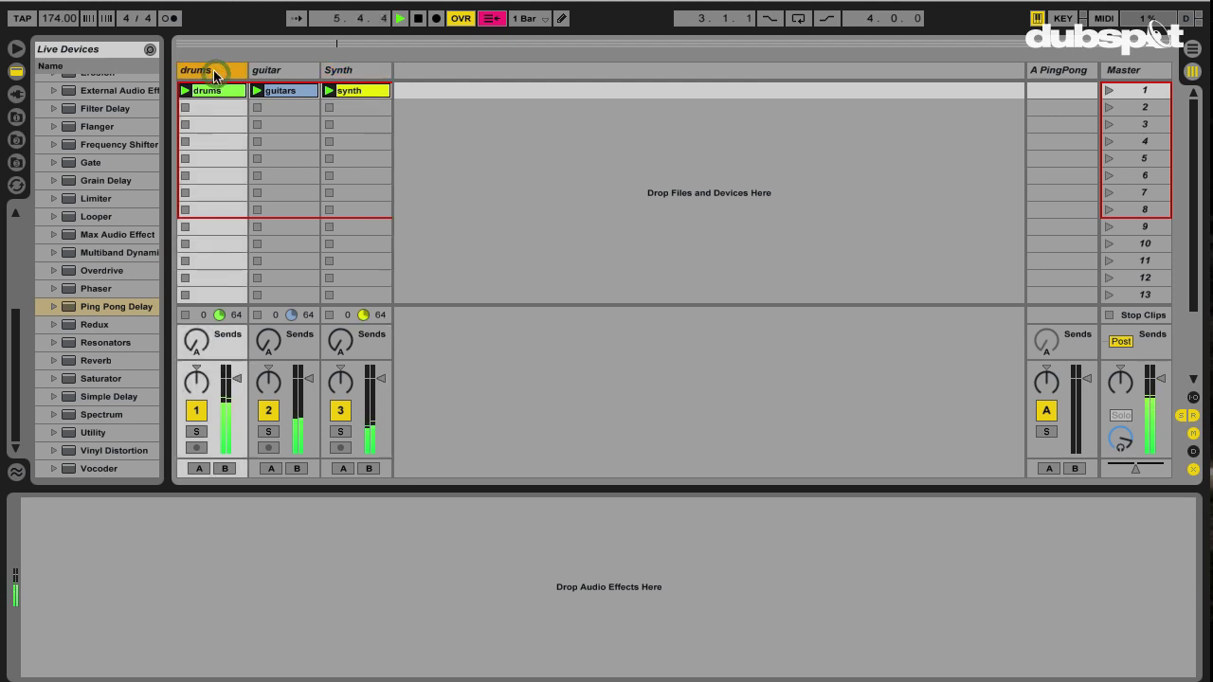
click(272, 78)
click(339, 74)
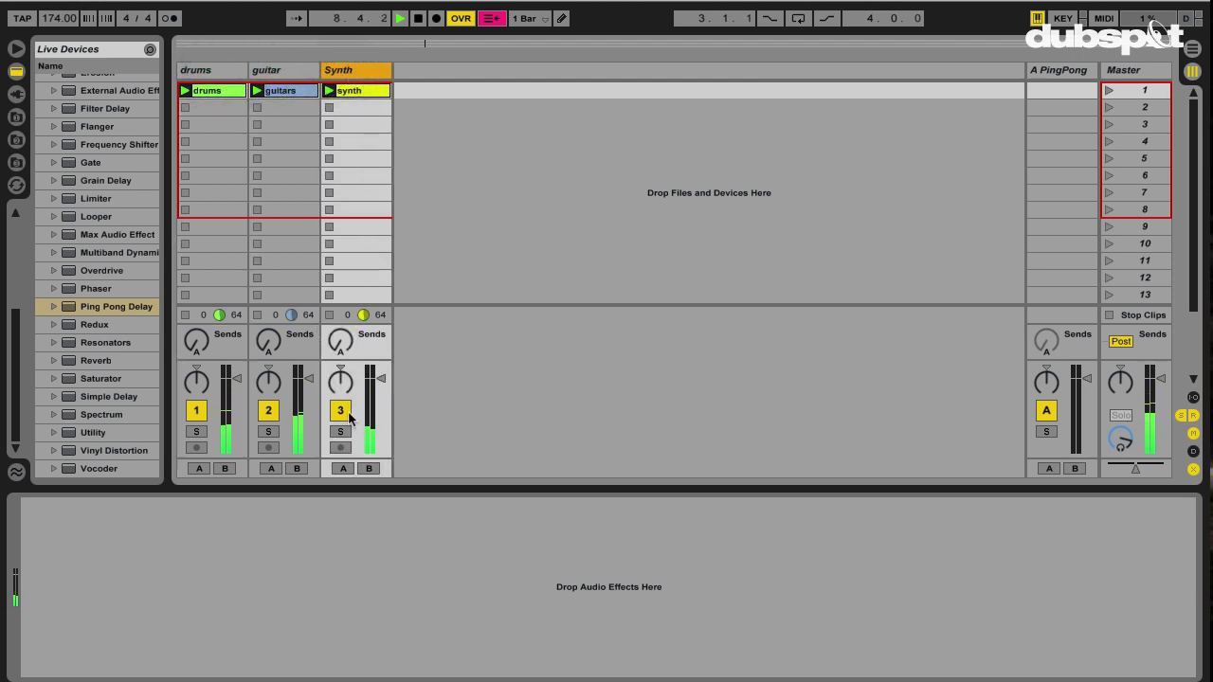
click(346, 415)
click(272, 410)
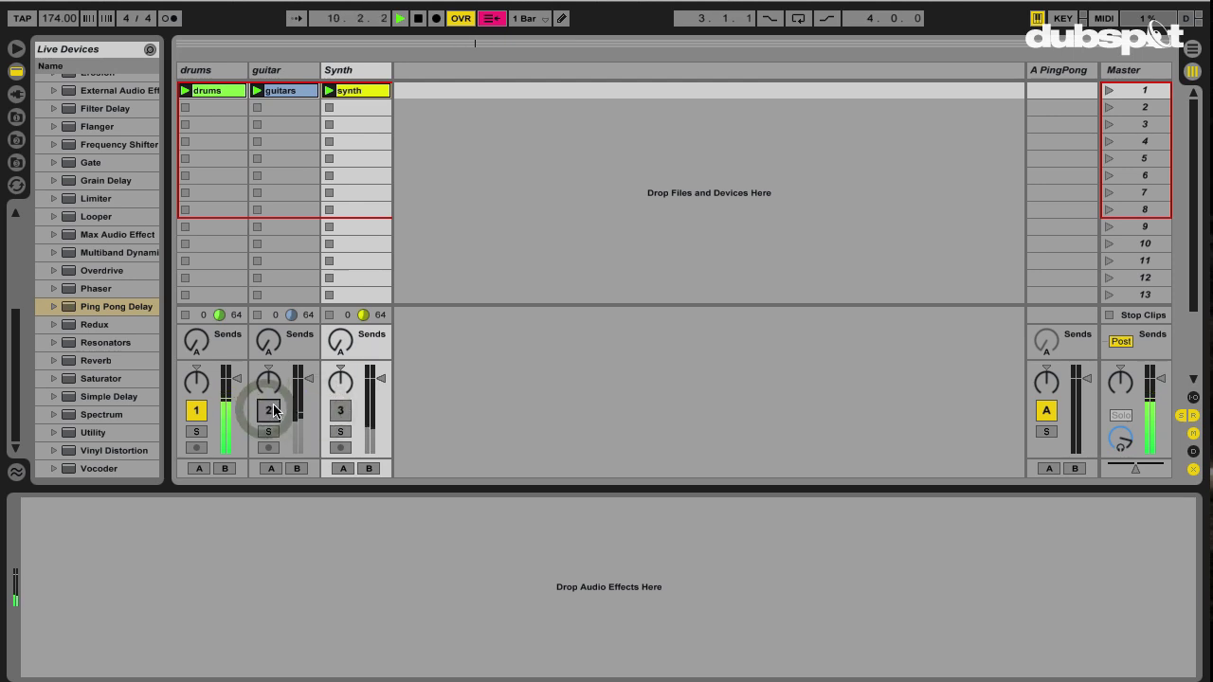
click(196, 71)
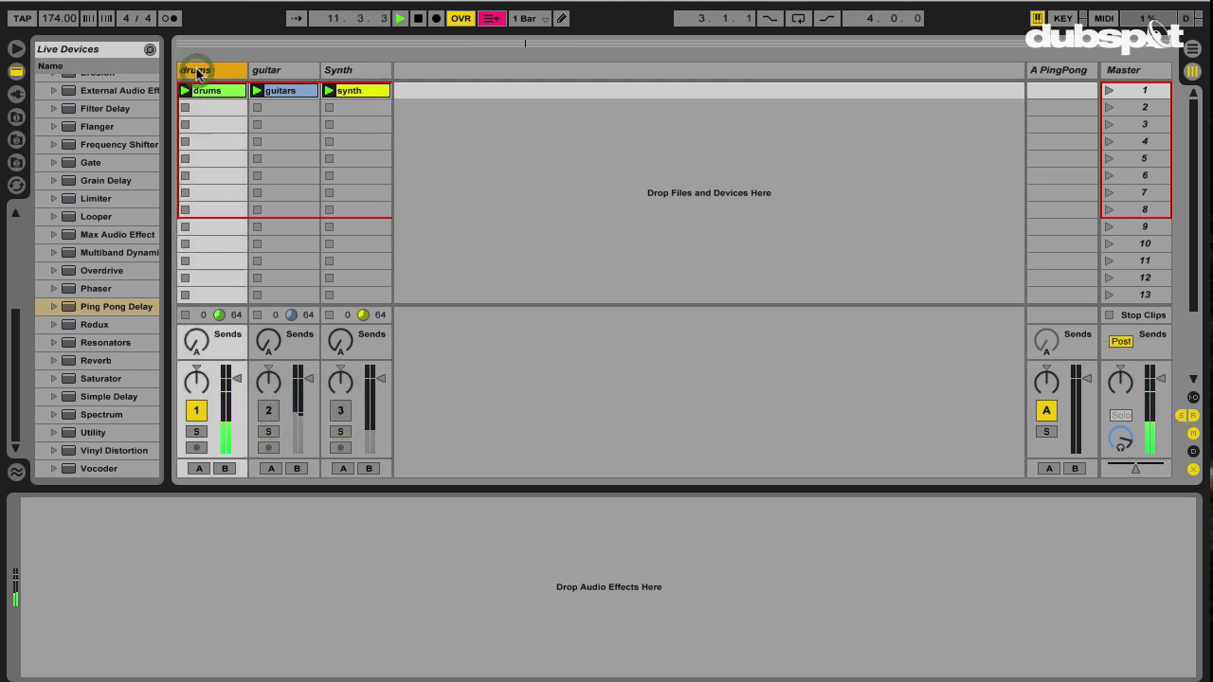
Set the return A Ping Pong Delay to 100% dry/wet and raise the drums Send A
click(1046, 78)
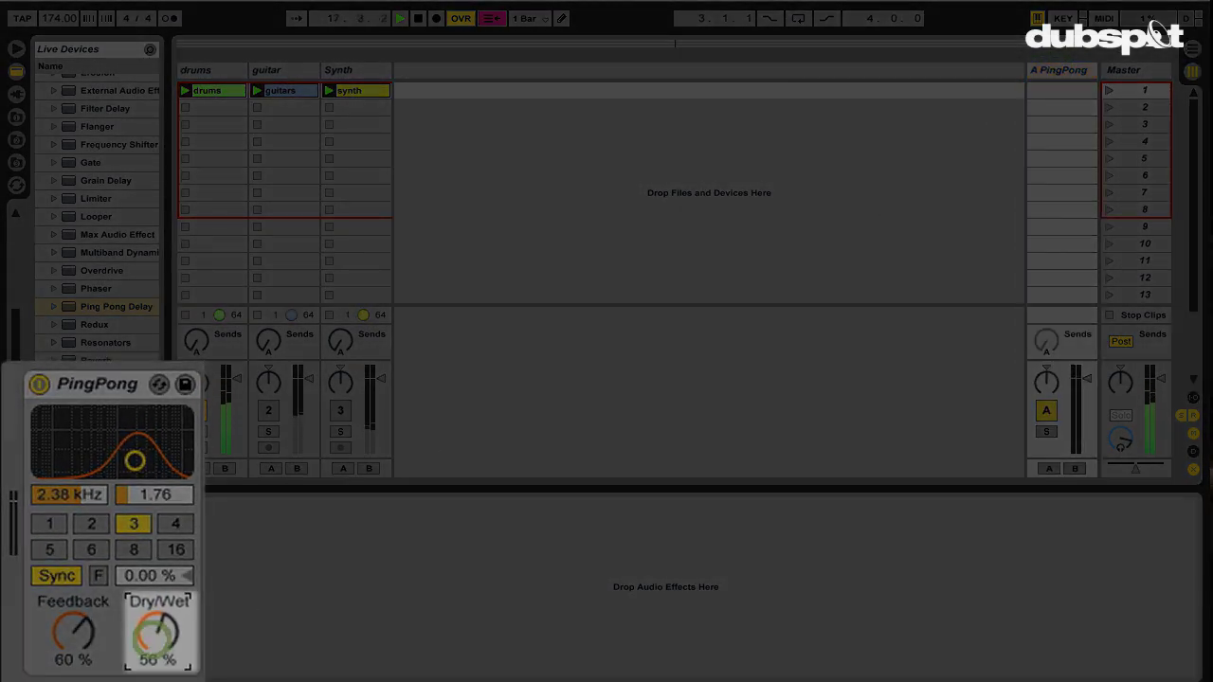
mouse_move(157, 648)
mouse_down()
mouse_move(157, 597)
mouse_move(158, 629)
mouse_up()
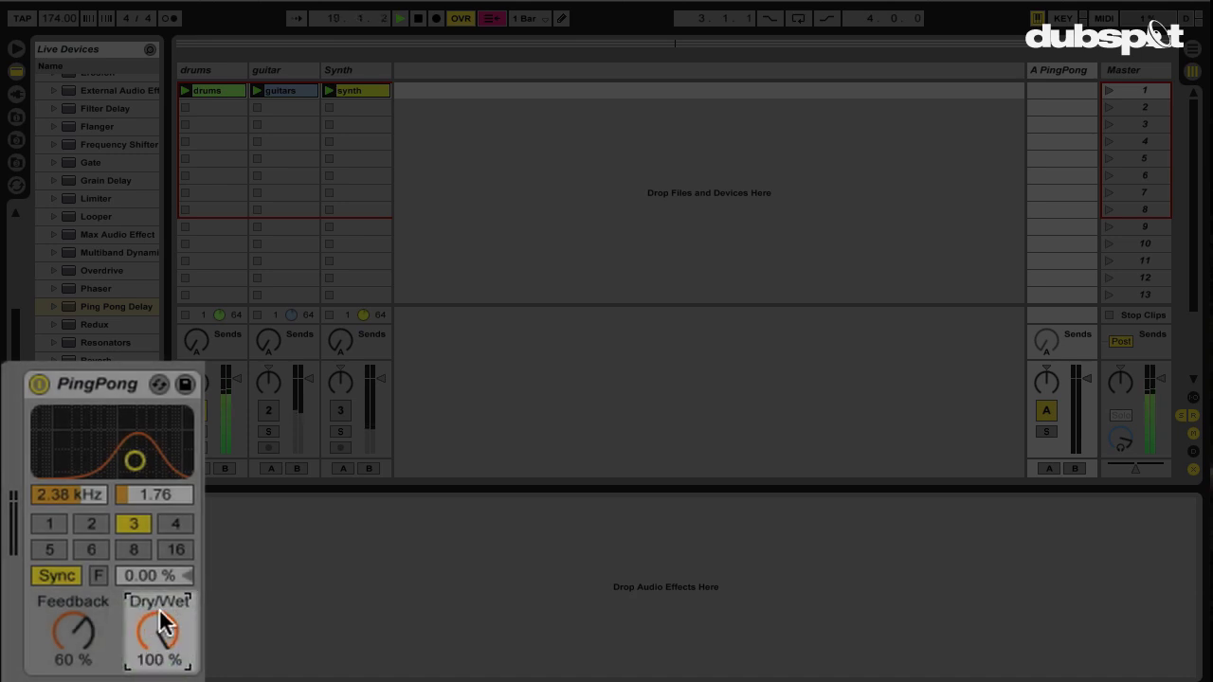
click(198, 347)
drag(196, 343, 196, 324)
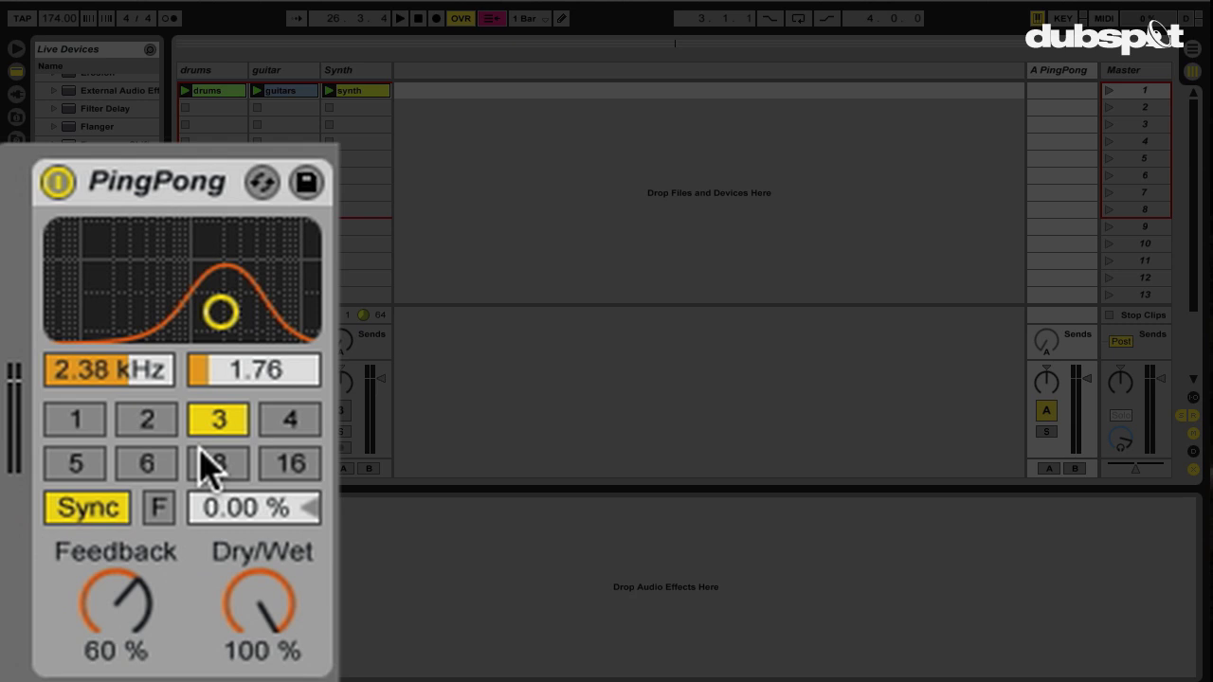
right_click(147, 187)
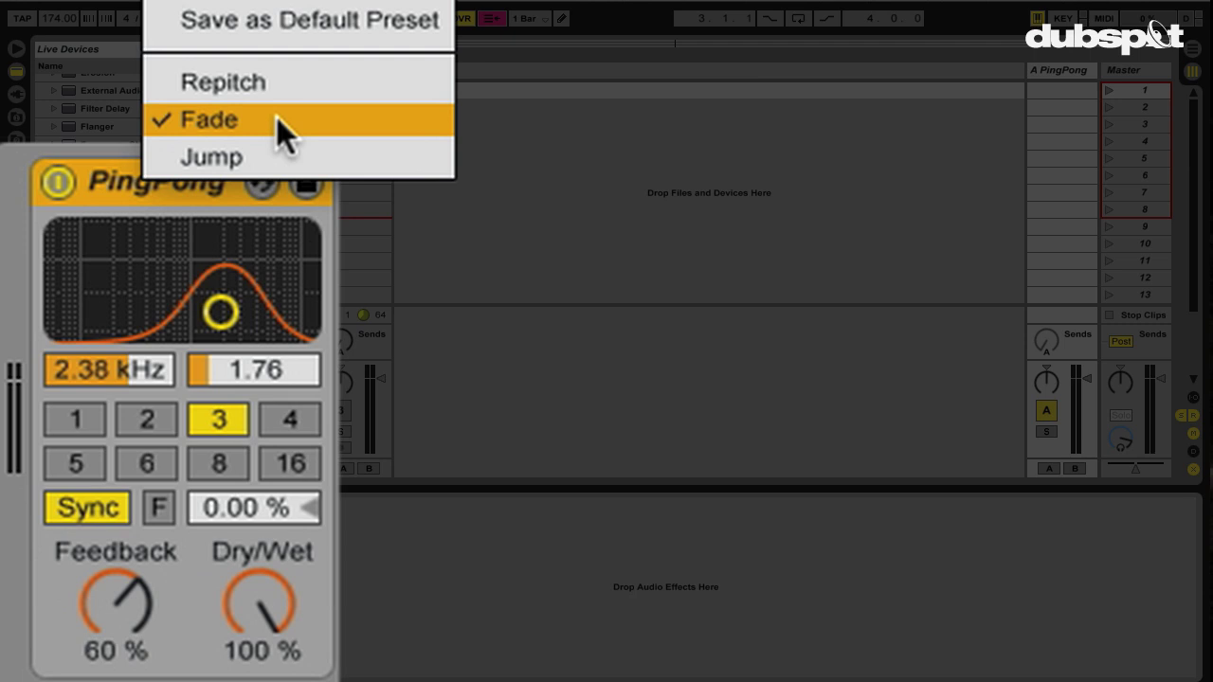
click(277, 118)
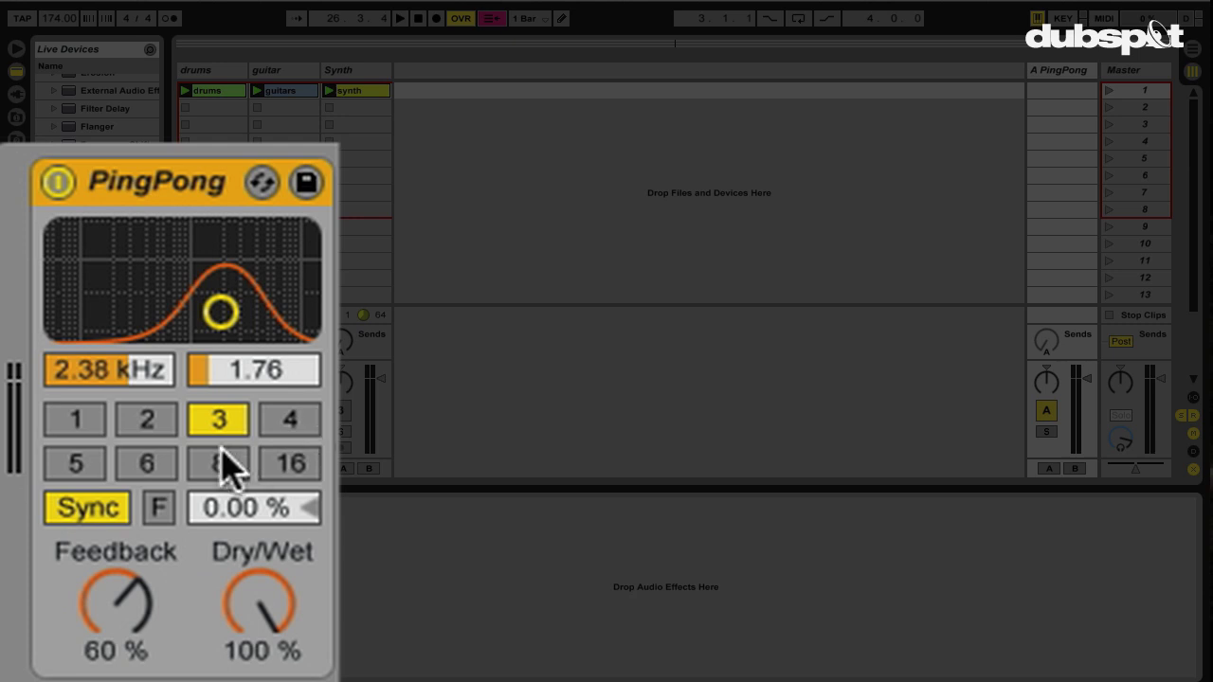
Play the drums while stepping the delay time through 8, 2, 4, 16, 6, 3, 2, ending on 8
key(space)
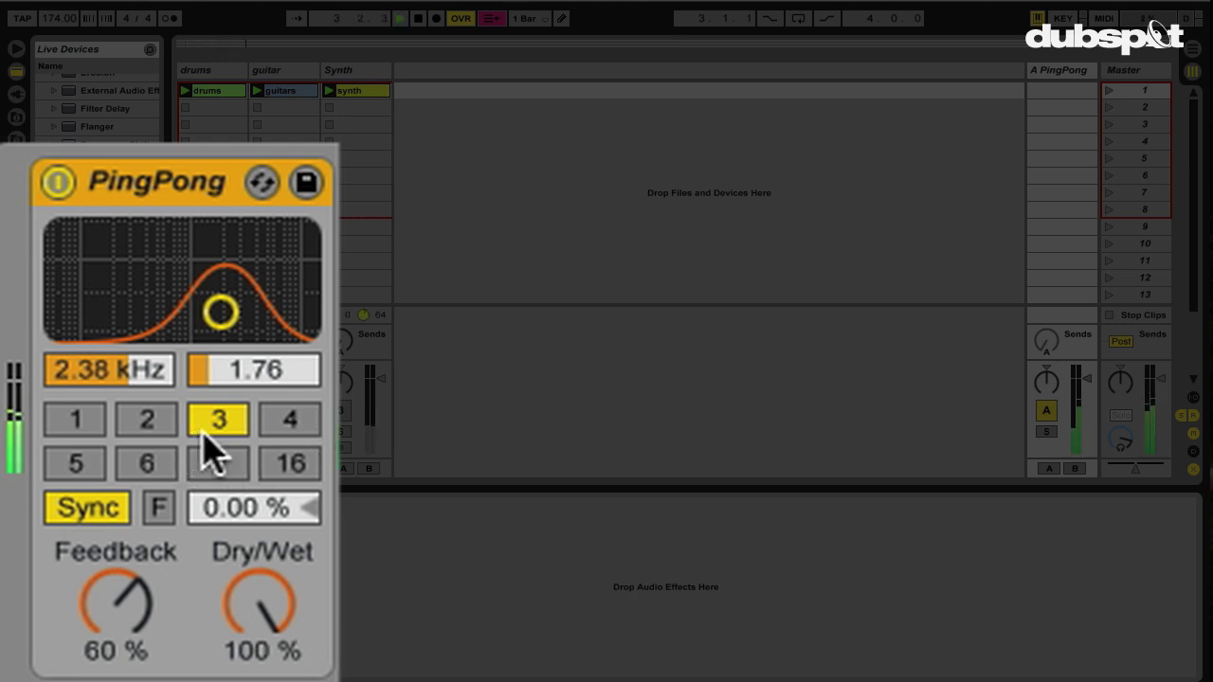
click(217, 465)
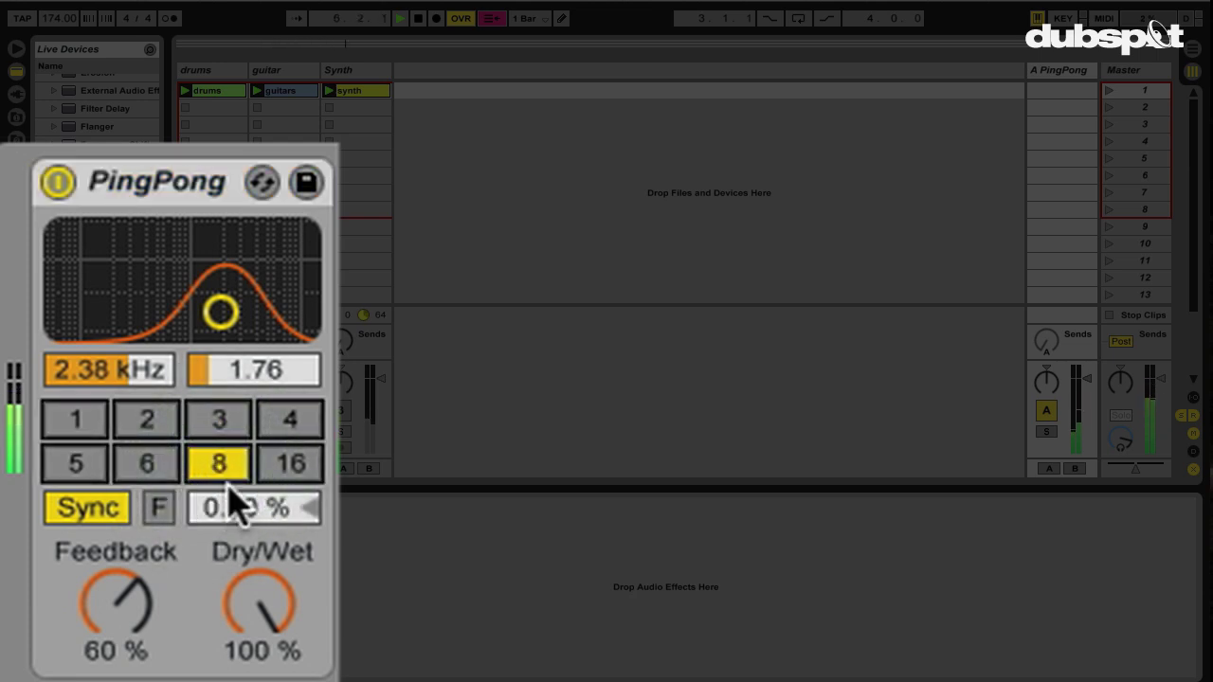
click(145, 429)
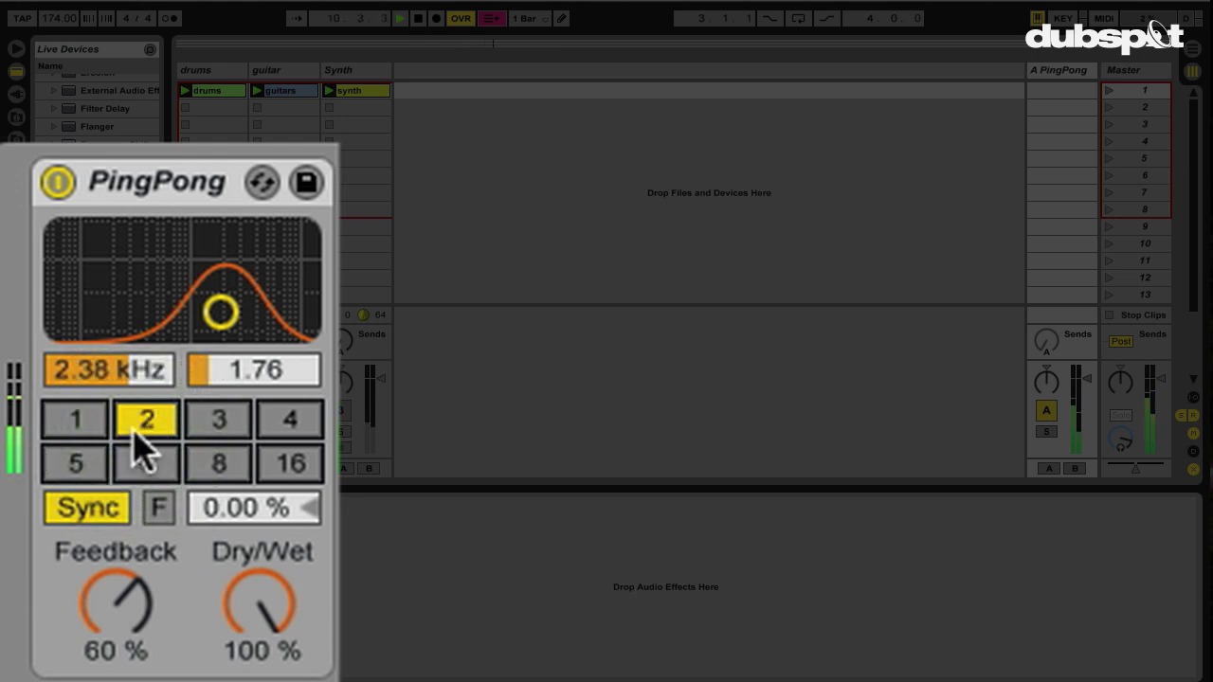
click(288, 427)
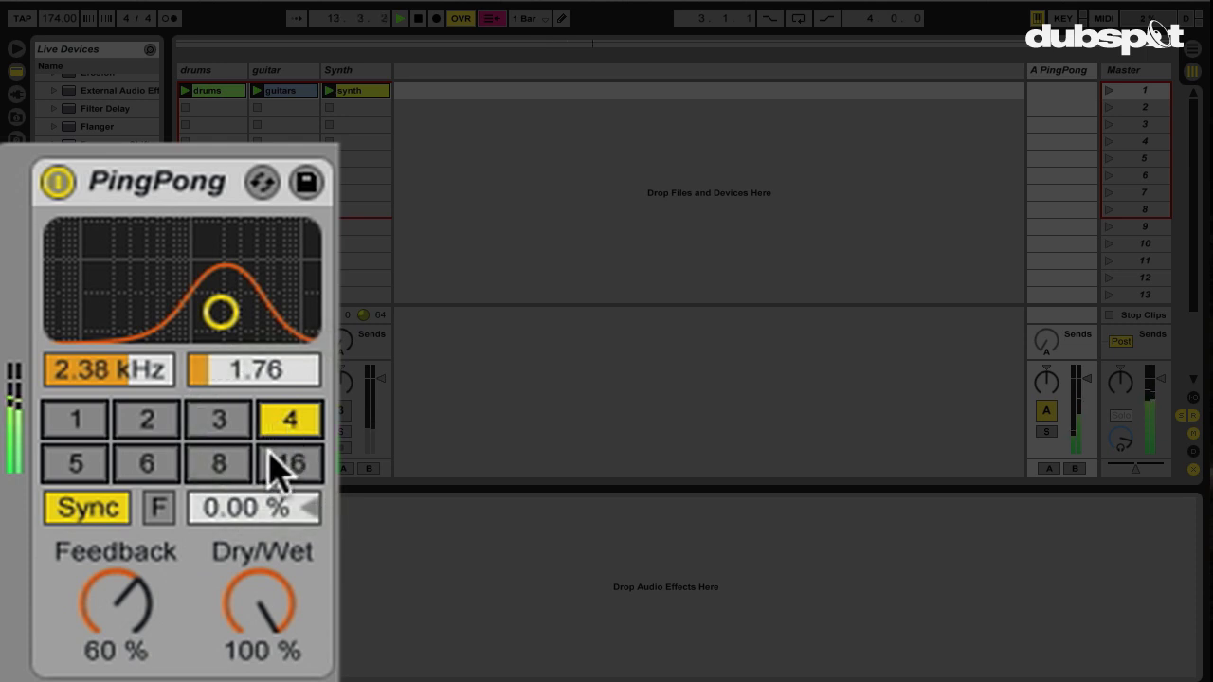
click(277, 468)
click(156, 474)
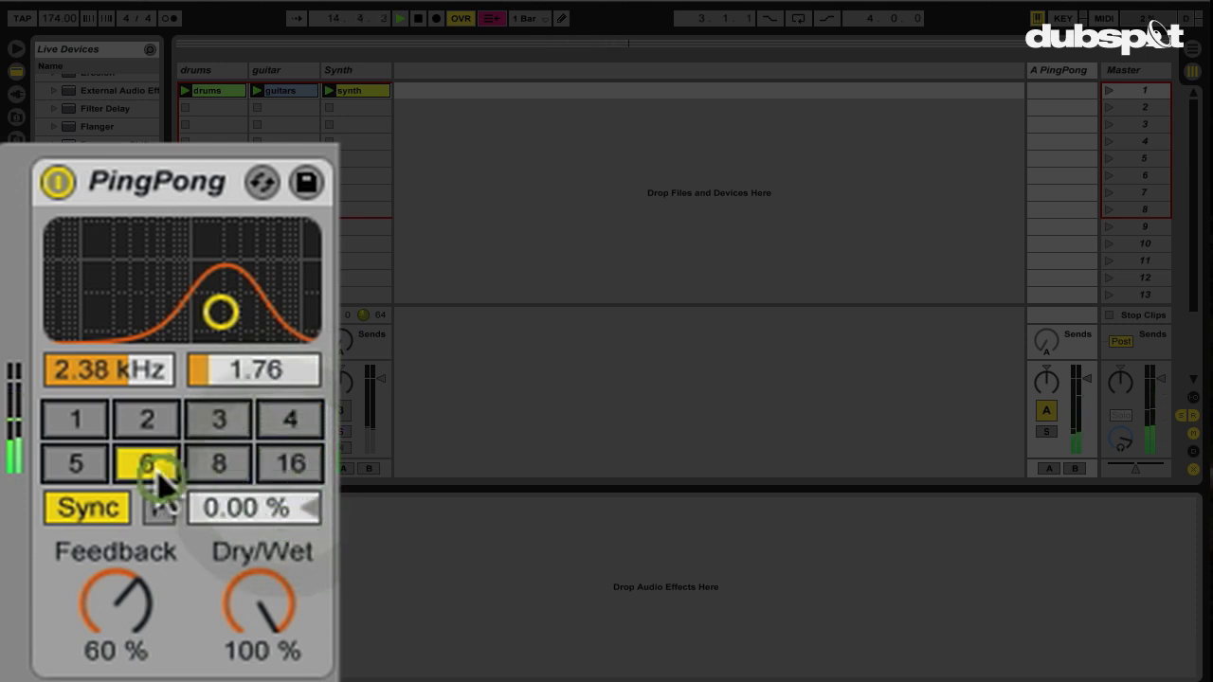
click(218, 426)
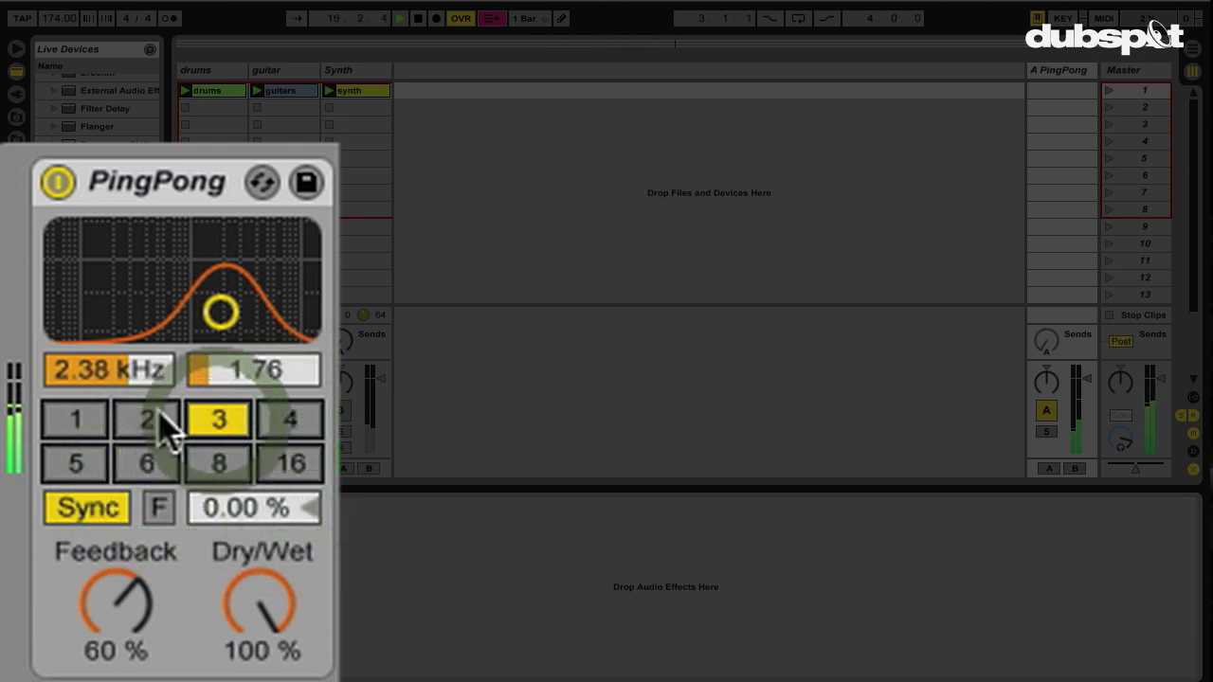
click(148, 426)
click(210, 466)
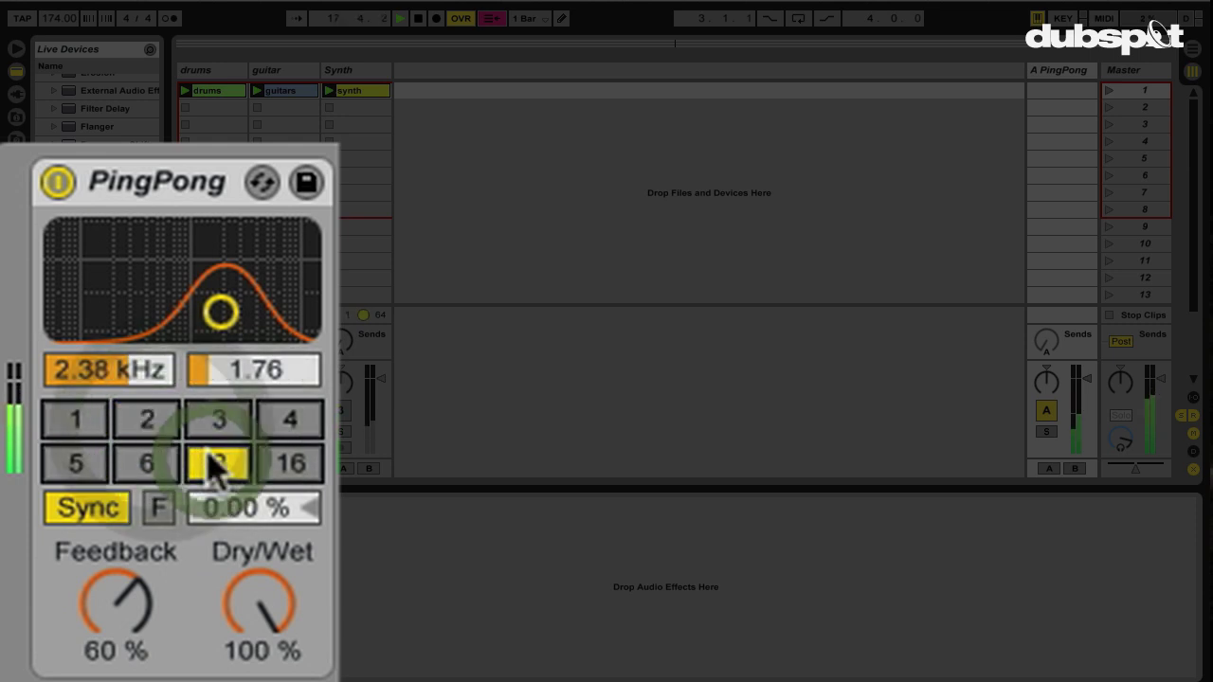
Switch the Ping Pong Delay to Repitch mode with sync time 2
right_click(173, 185)
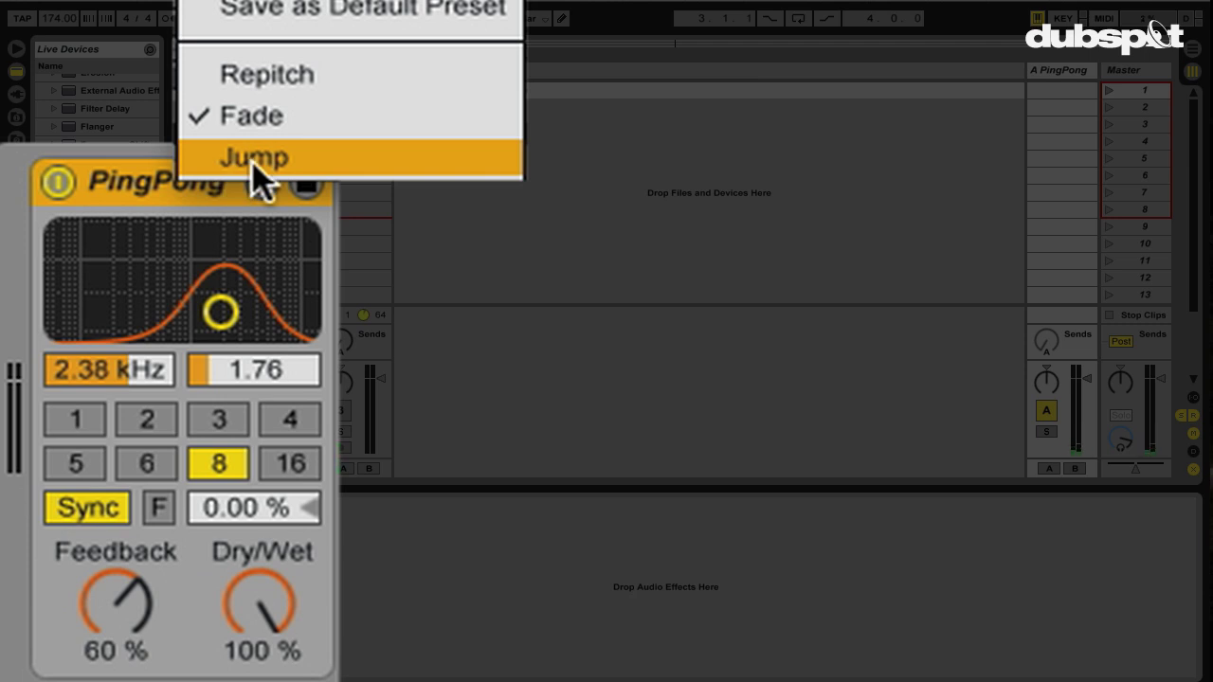
click(343, 90)
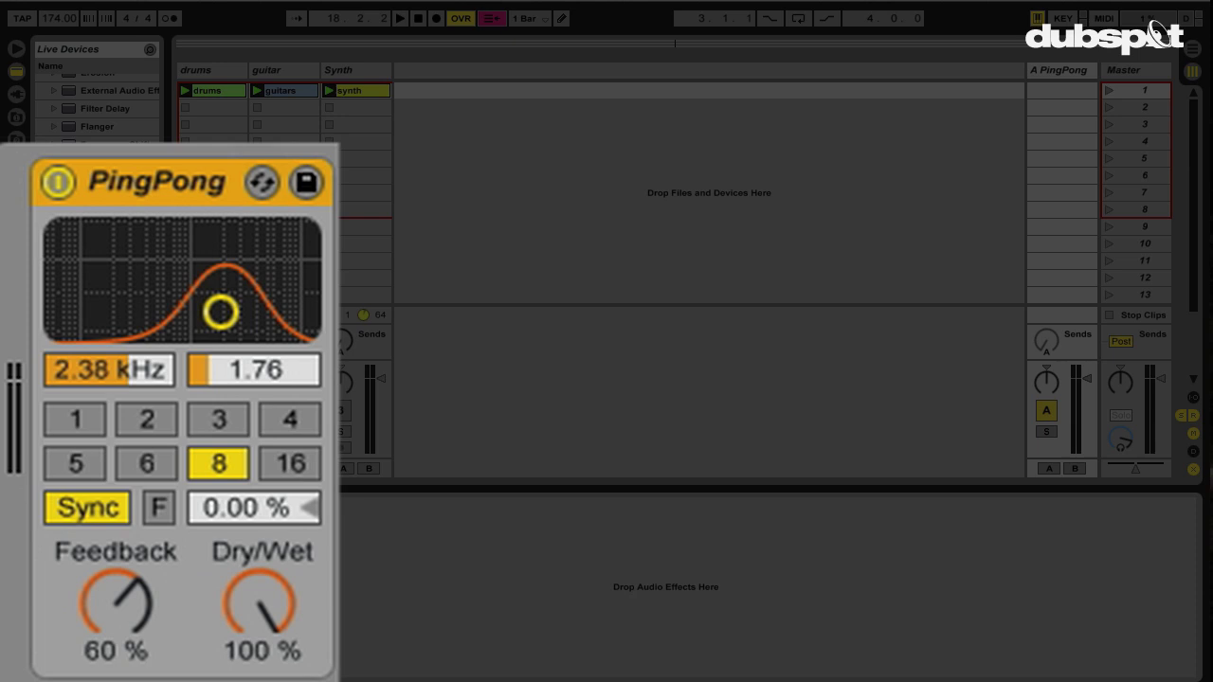
click(145, 424)
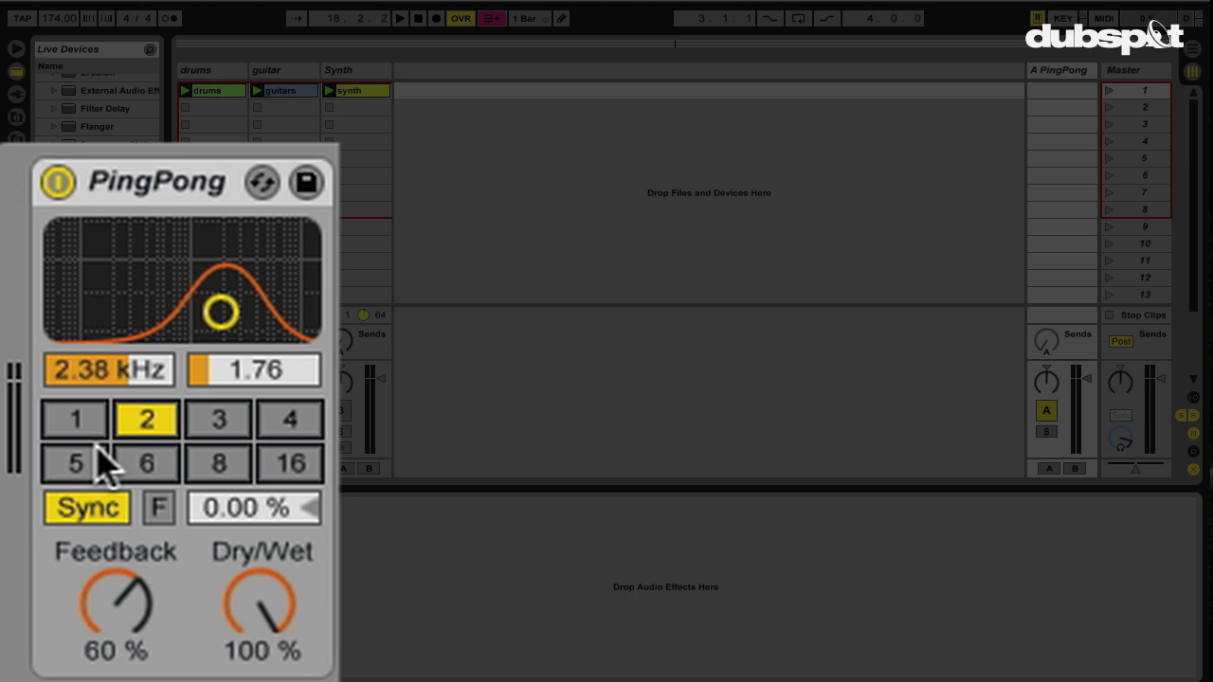
Play the set and audition sync times 8, 6, 2, 4, ending on 2
key(space)
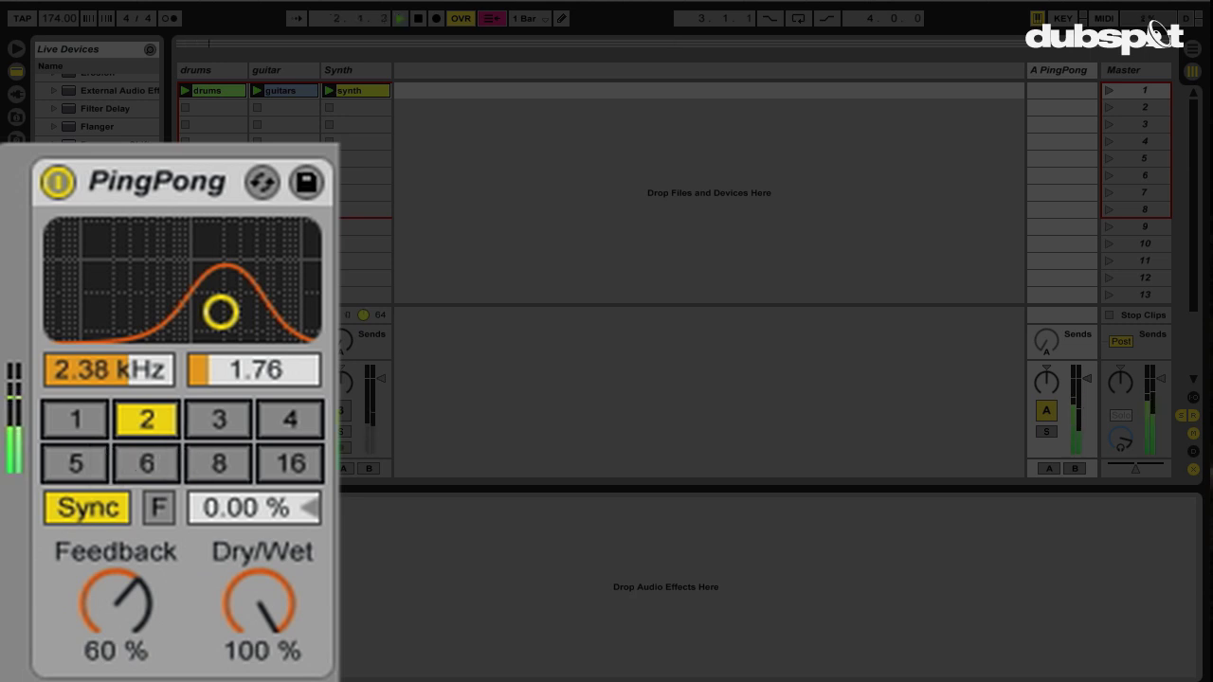
click(219, 466)
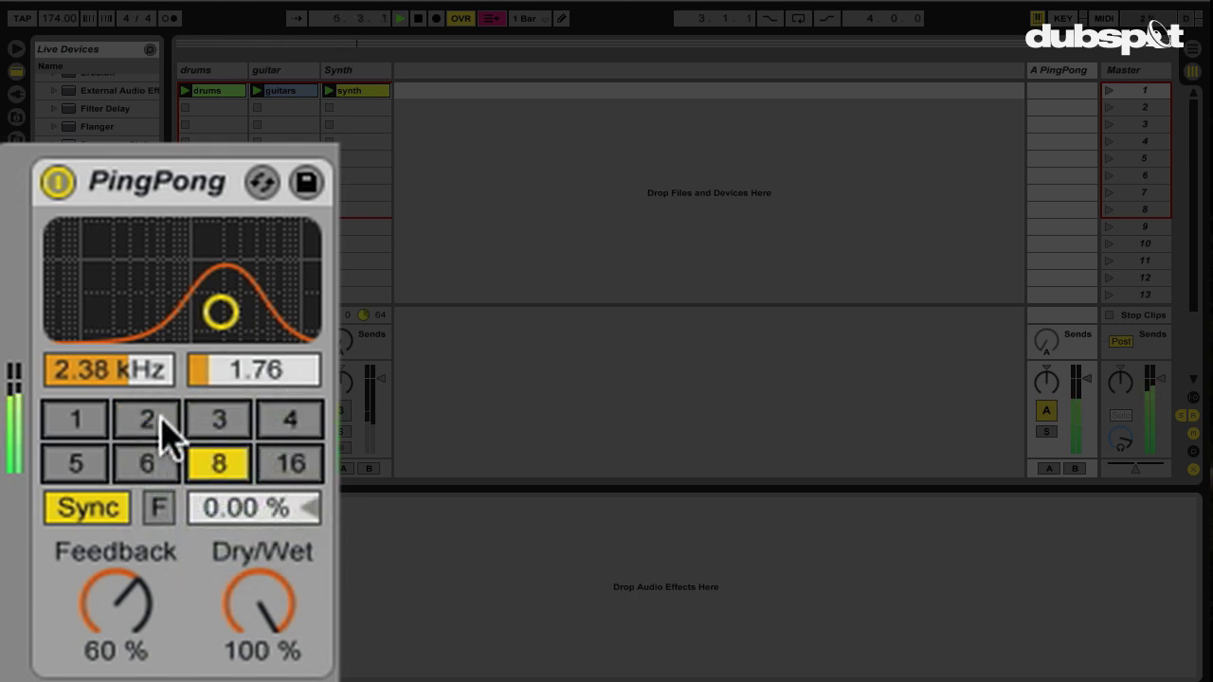
click(152, 467)
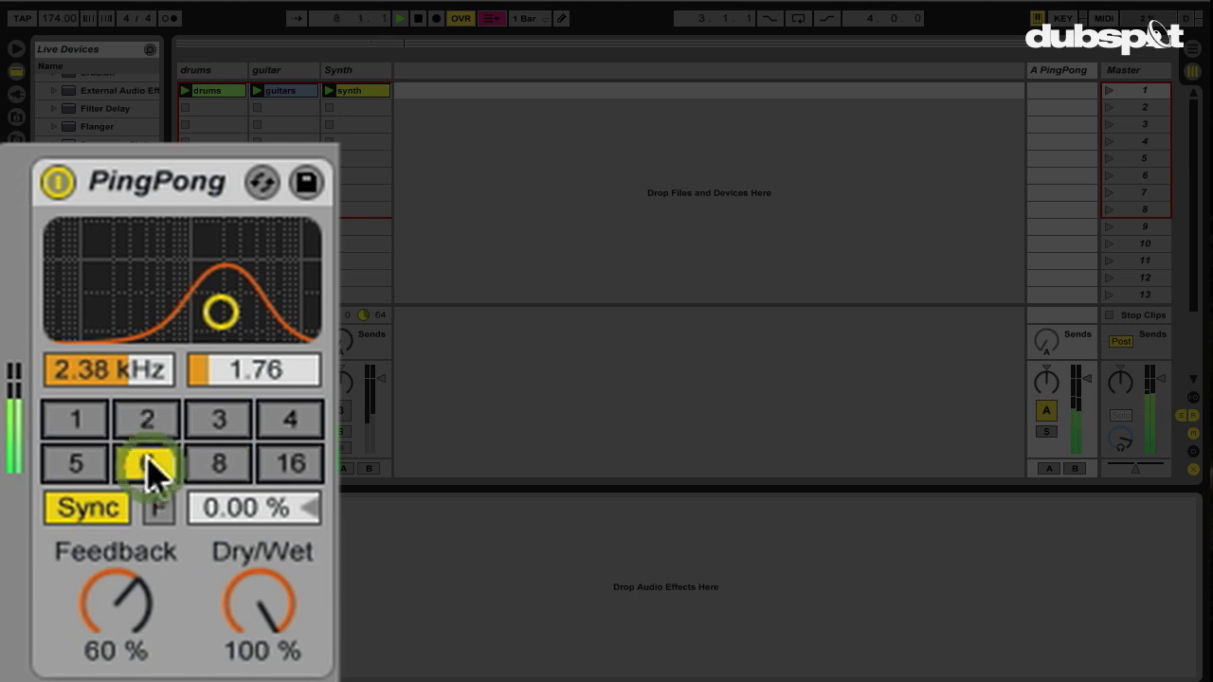
click(147, 423)
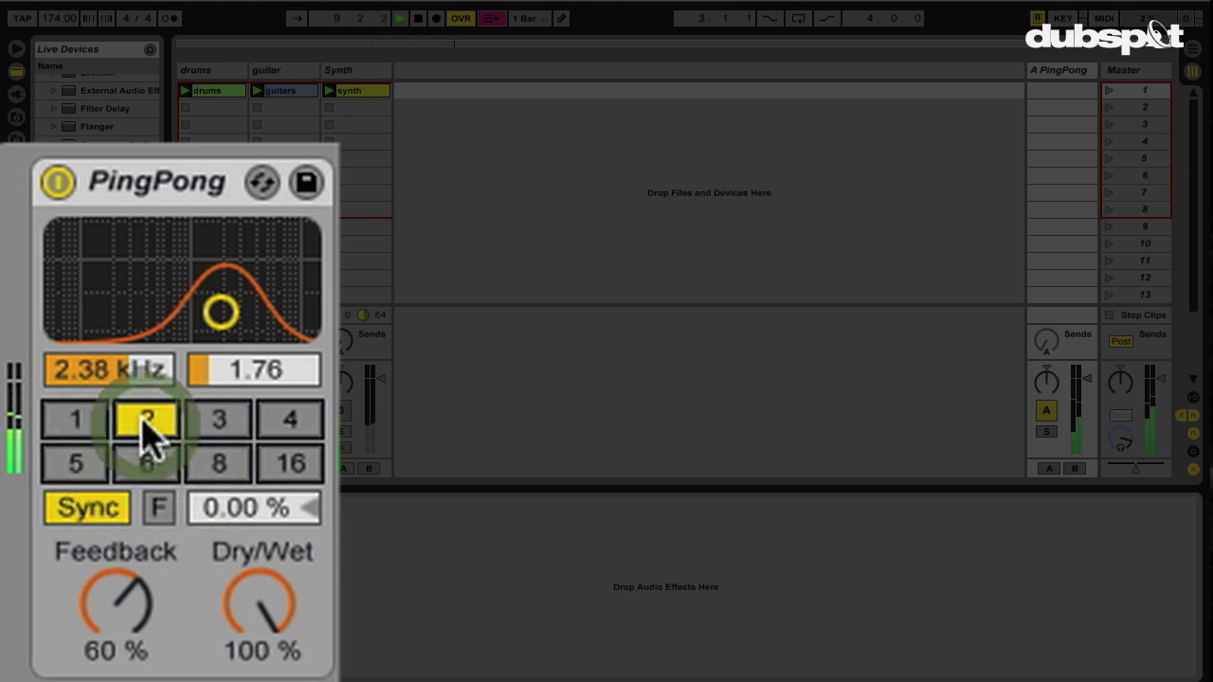
click(290, 421)
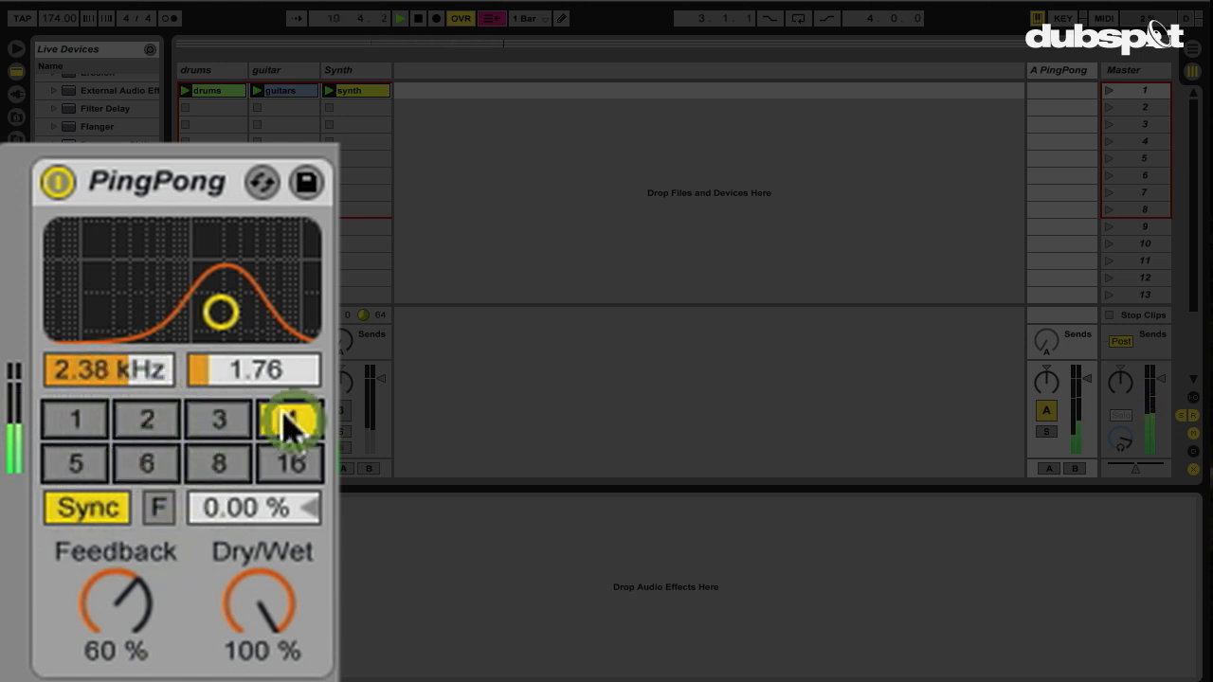
click(144, 425)
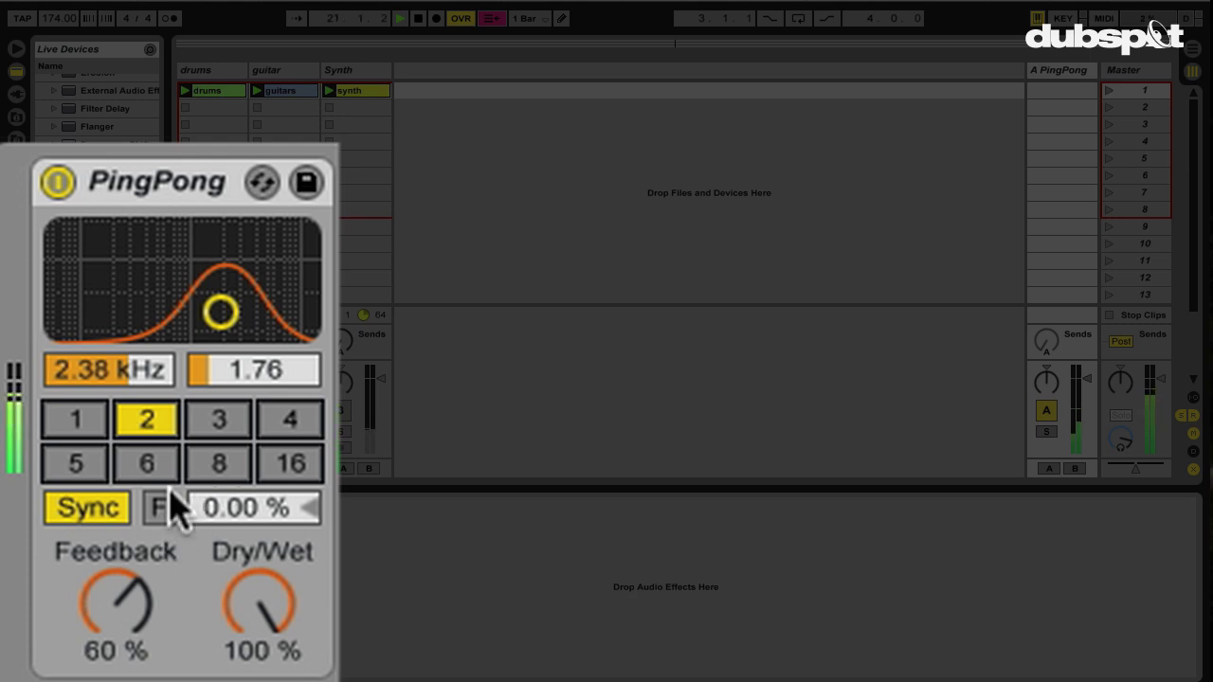
Audition delay sync times 1, 8, 16, 2, 8, 16, 8, 6, ending on 16
click(73, 423)
click(217, 464)
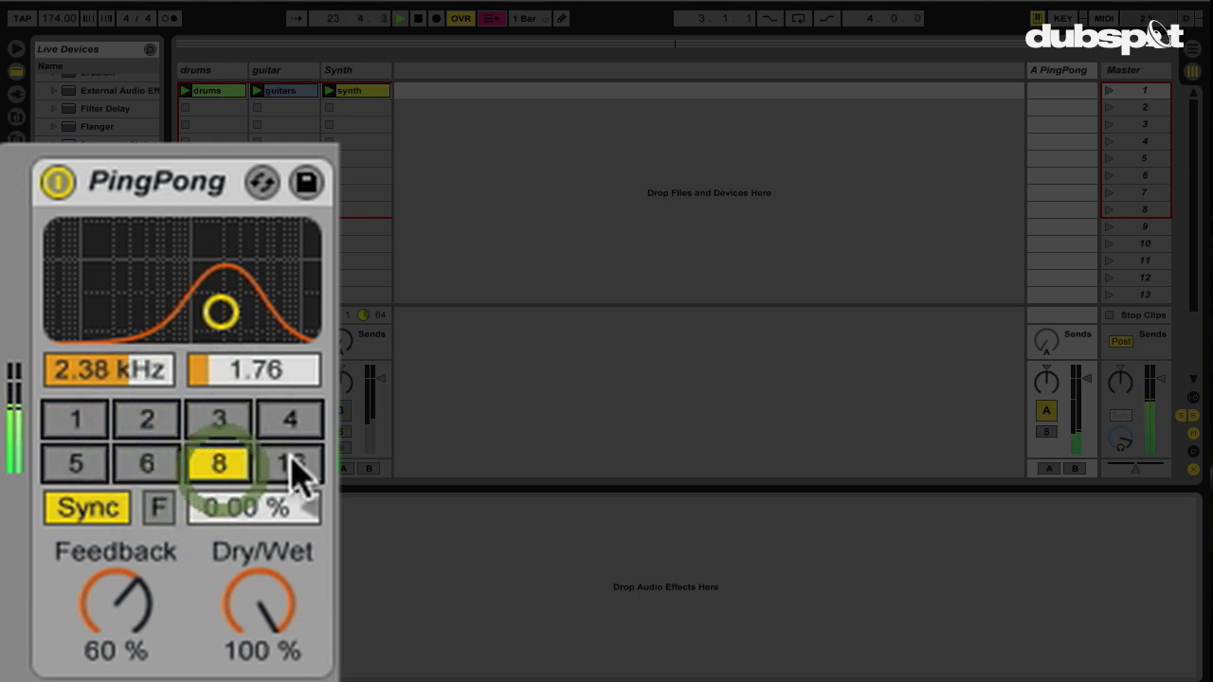
click(289, 471)
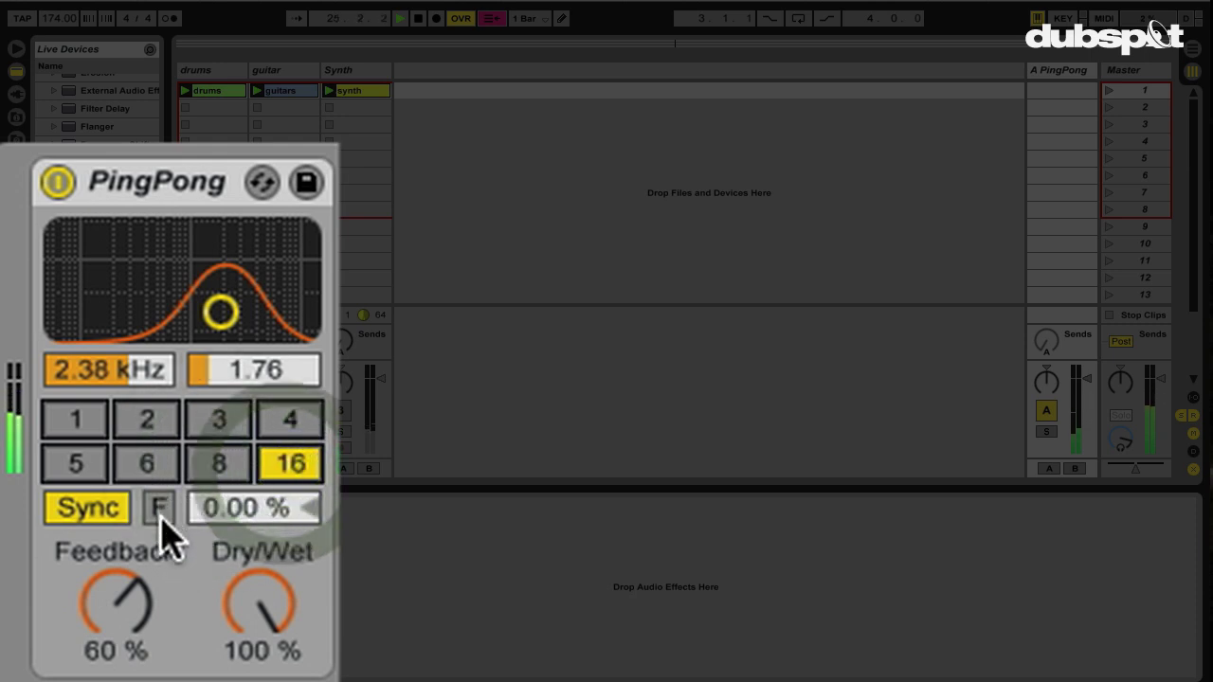
click(157, 427)
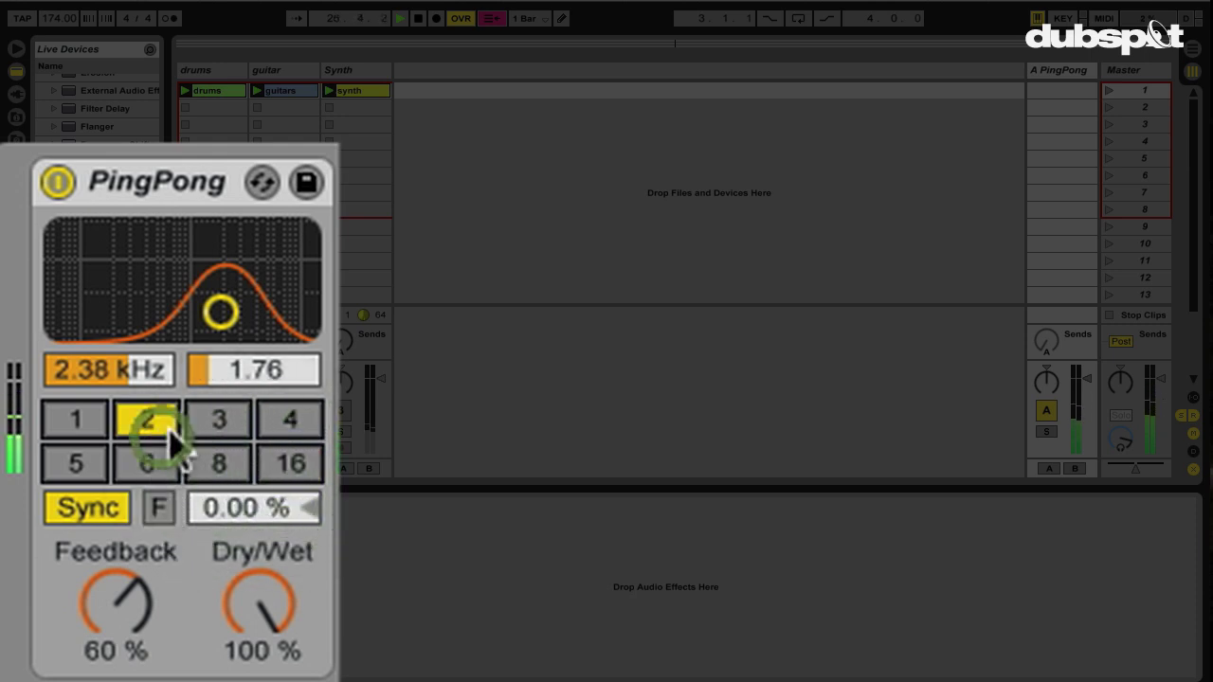
click(219, 463)
click(290, 465)
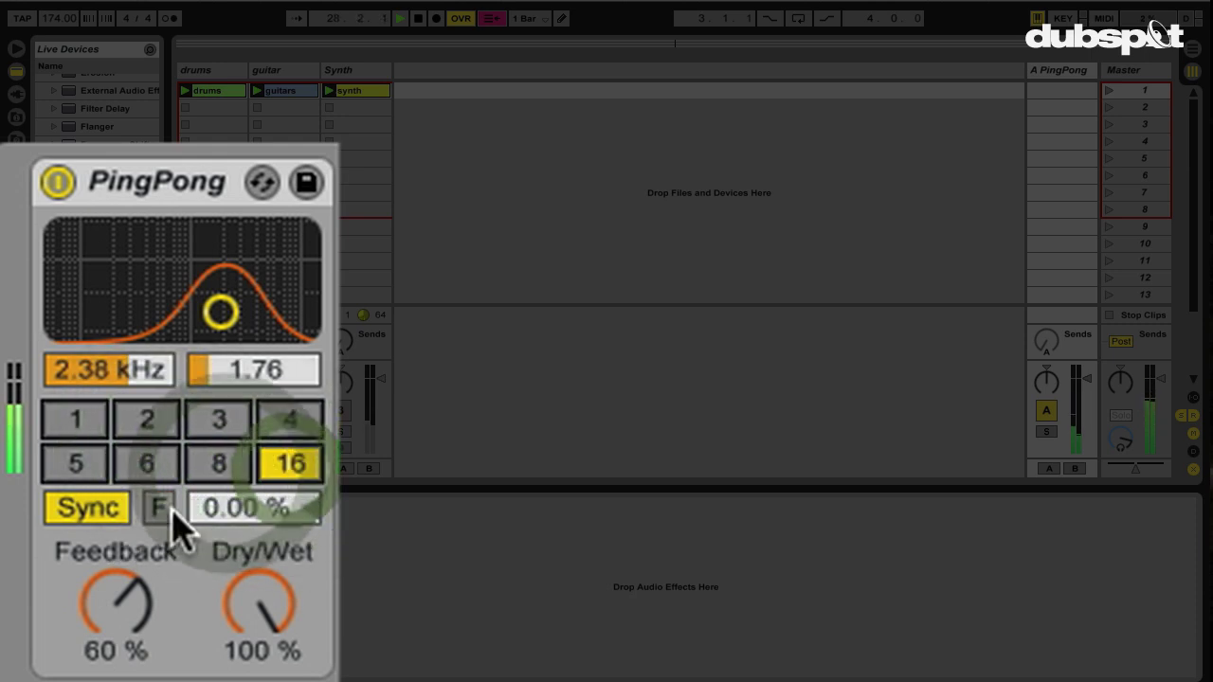
click(220, 467)
click(166, 467)
click(275, 465)
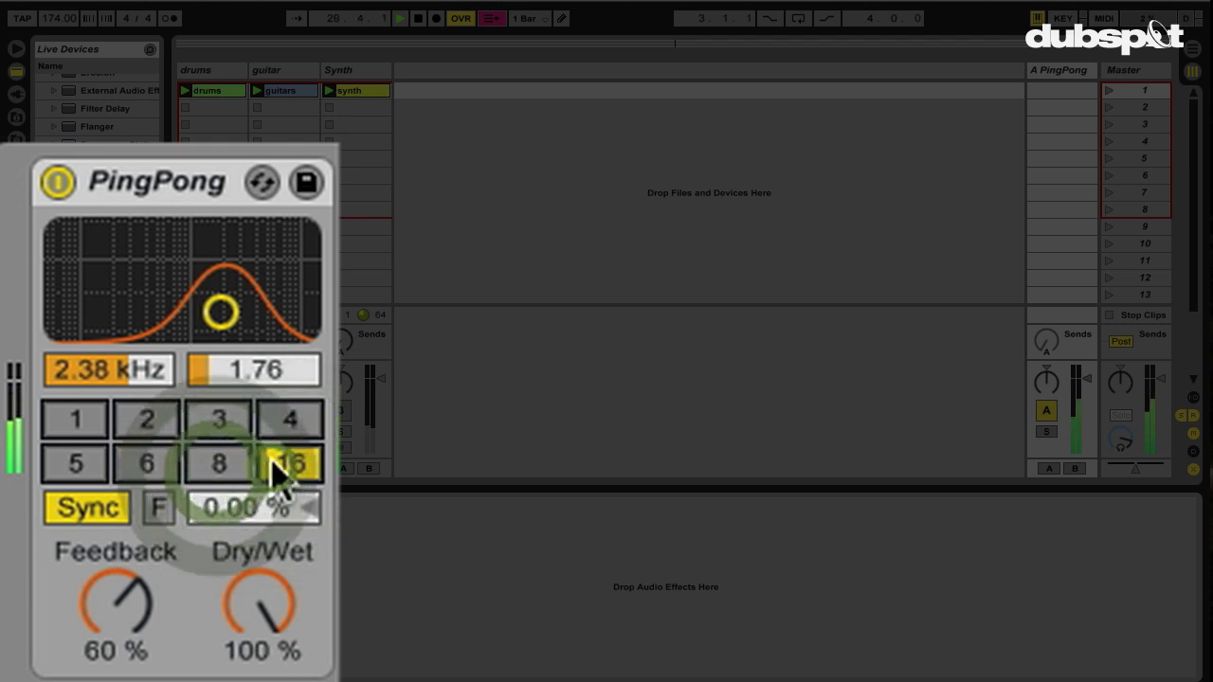
Freeze the loop, release it, try 2, 3, 8, refreeze at 16, then mute the drums
click(160, 509)
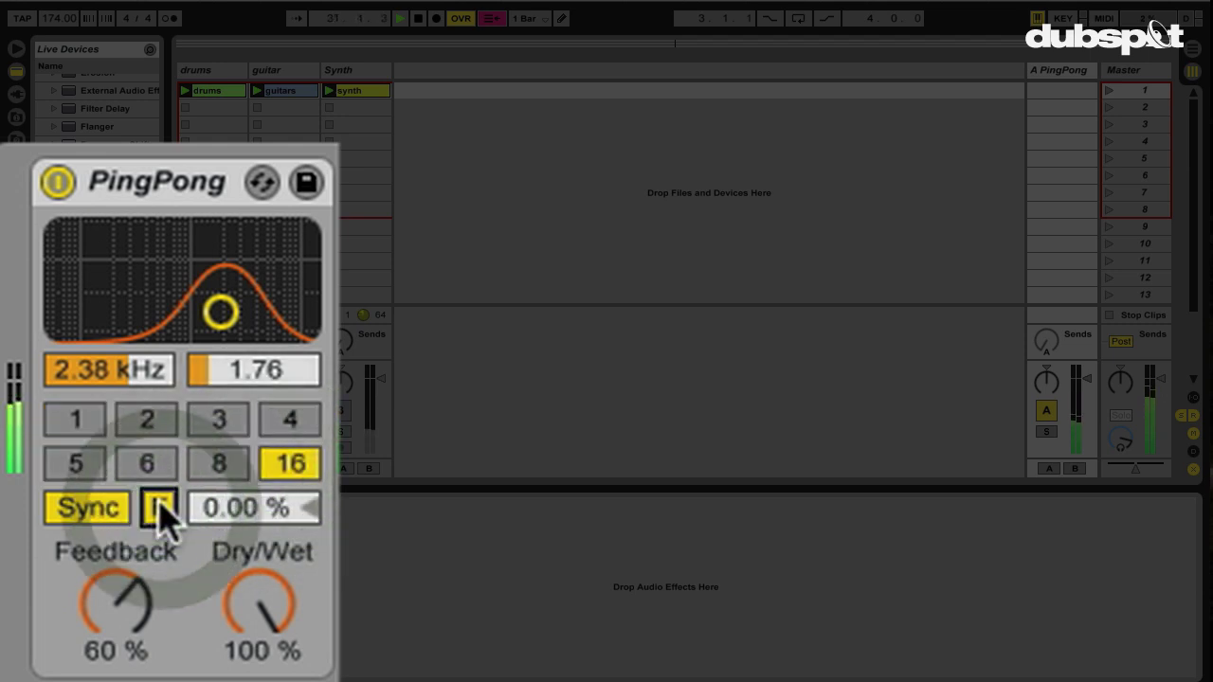
click(159, 509)
click(147, 423)
click(216, 425)
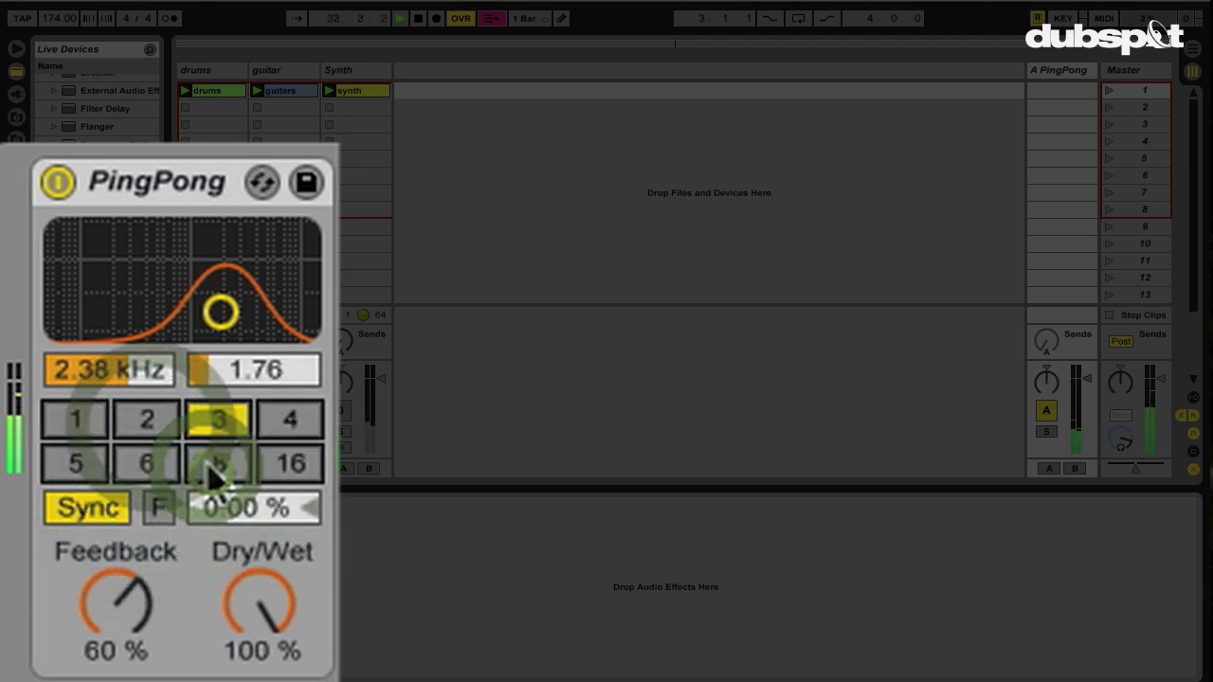
click(217, 464)
click(289, 462)
click(159, 509)
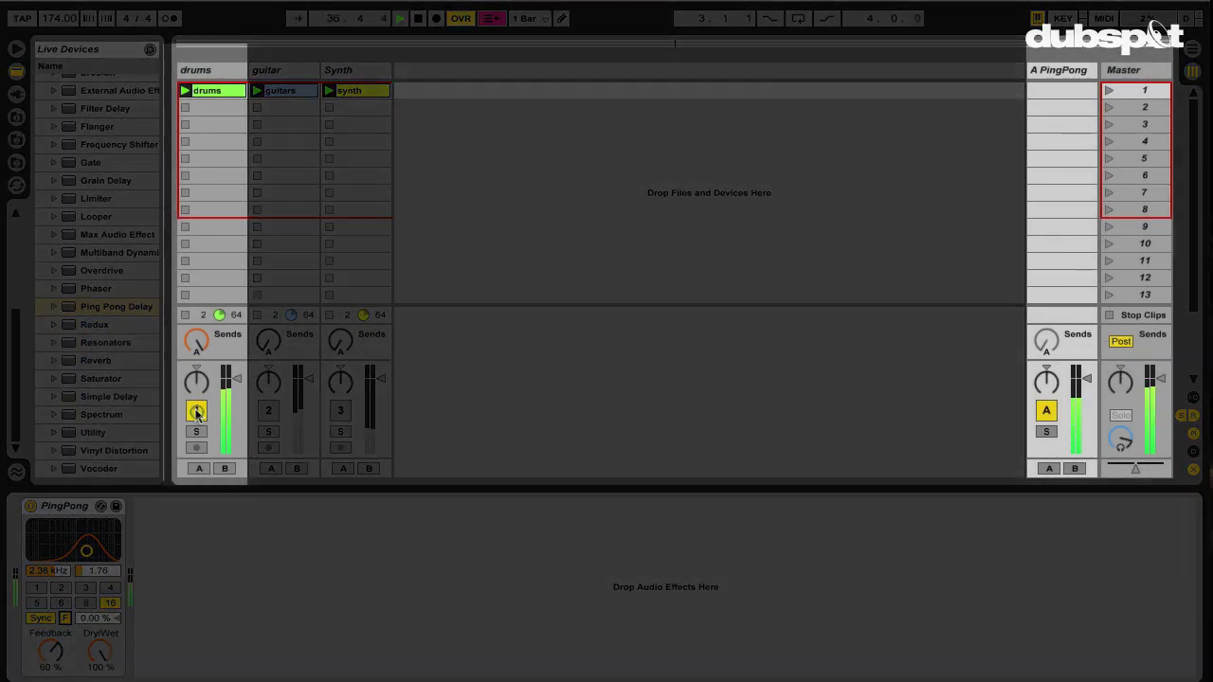
click(195, 411)
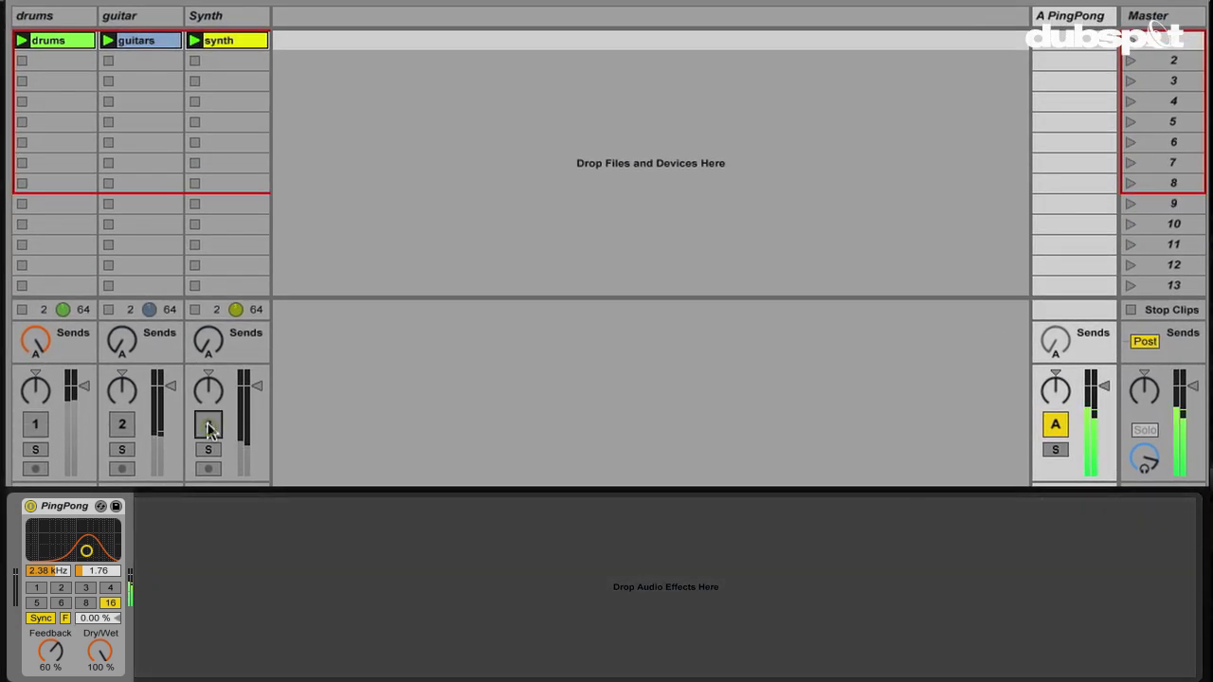
Re-enable the Synth, guitar and drums tracks in turn under the frozen loop
click(209, 426)
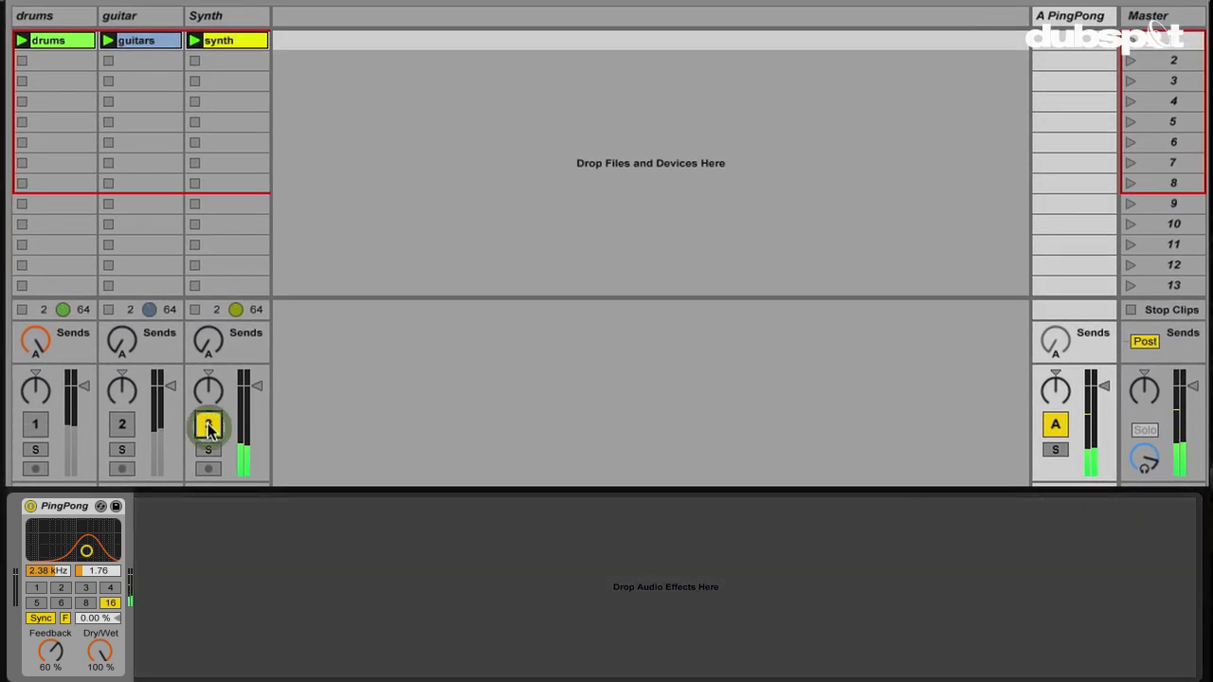
click(123, 425)
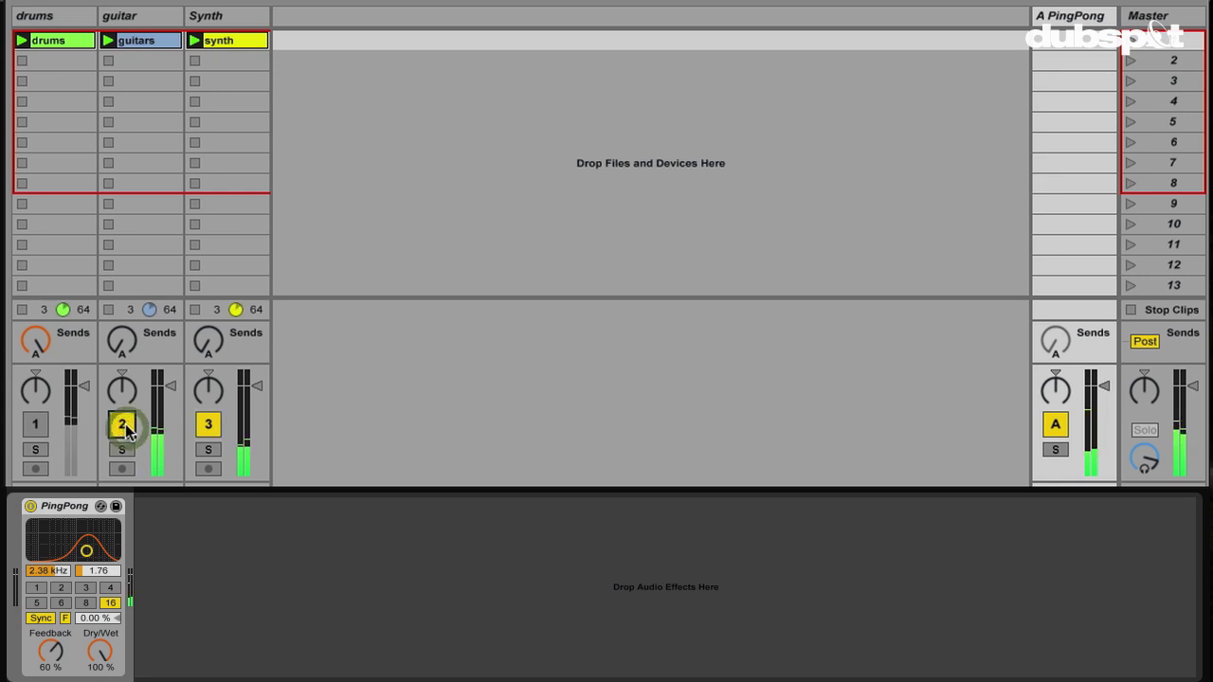
click(35, 427)
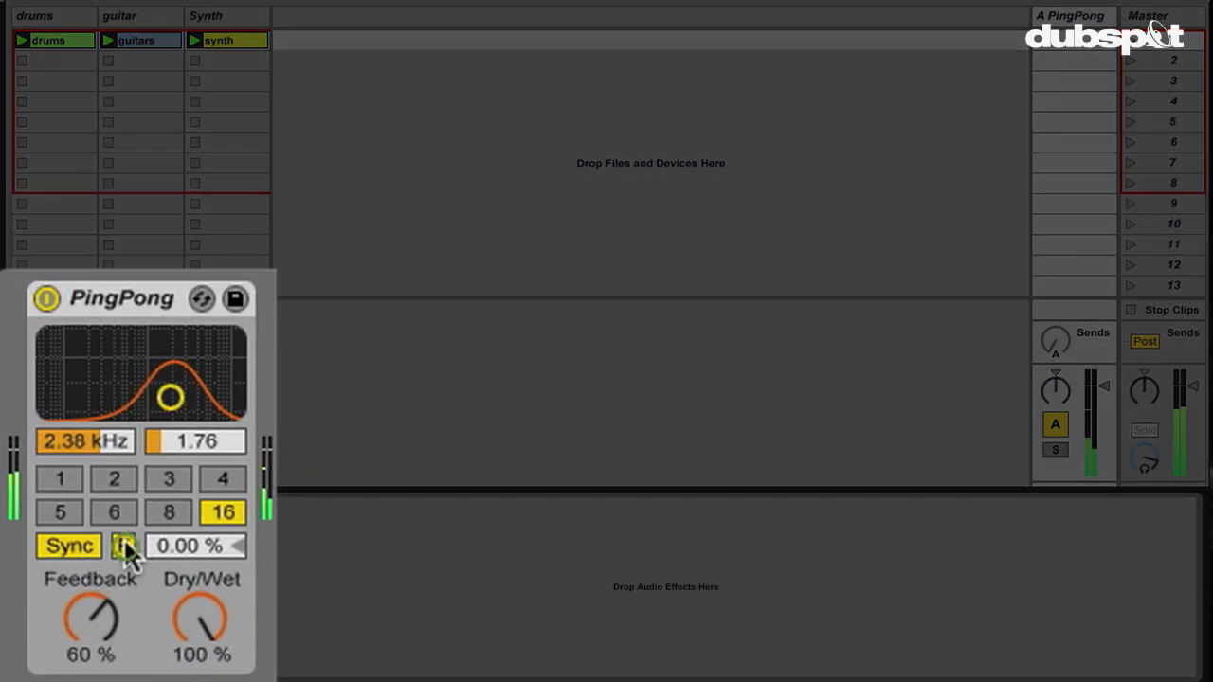
Release the freeze, try 2 and 8, refreeze at 16, then stop playback and unfreeze
click(123, 546)
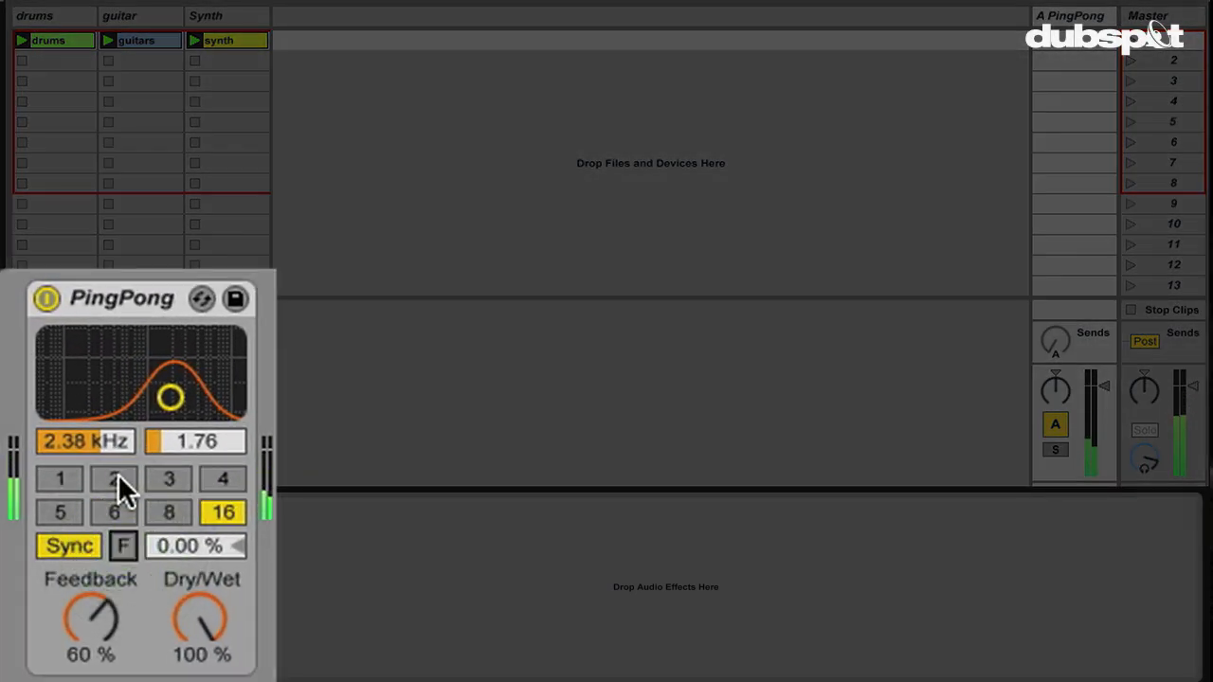
click(117, 476)
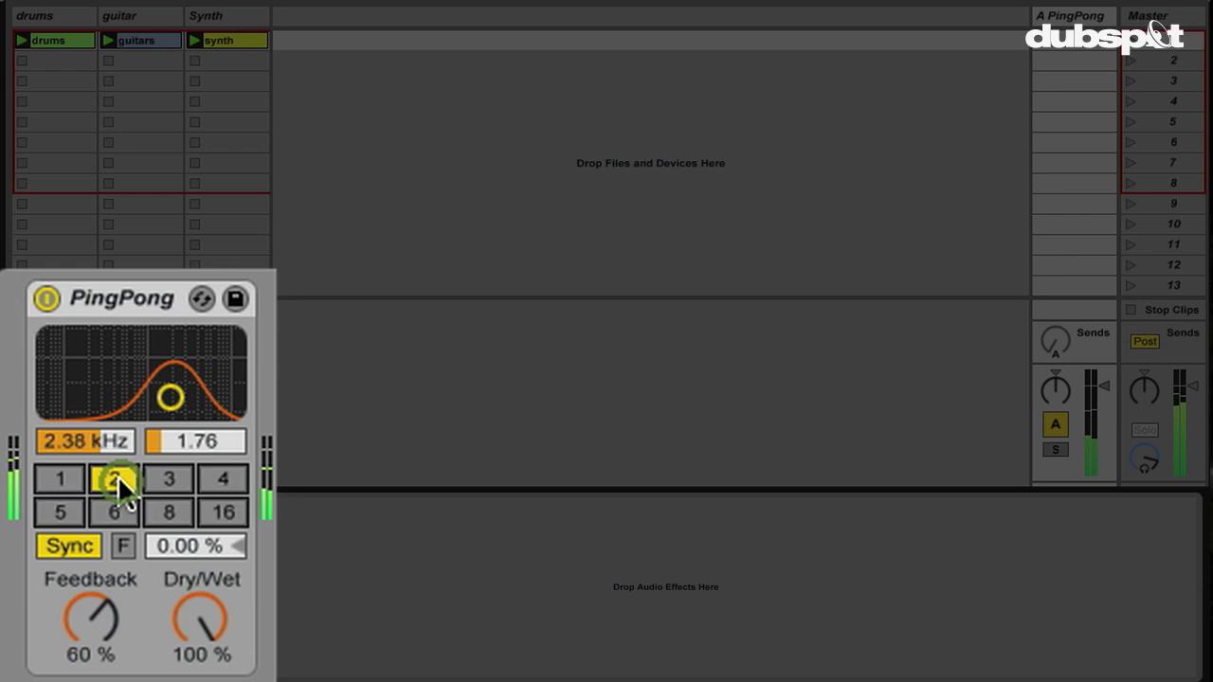
click(167, 513)
click(214, 513)
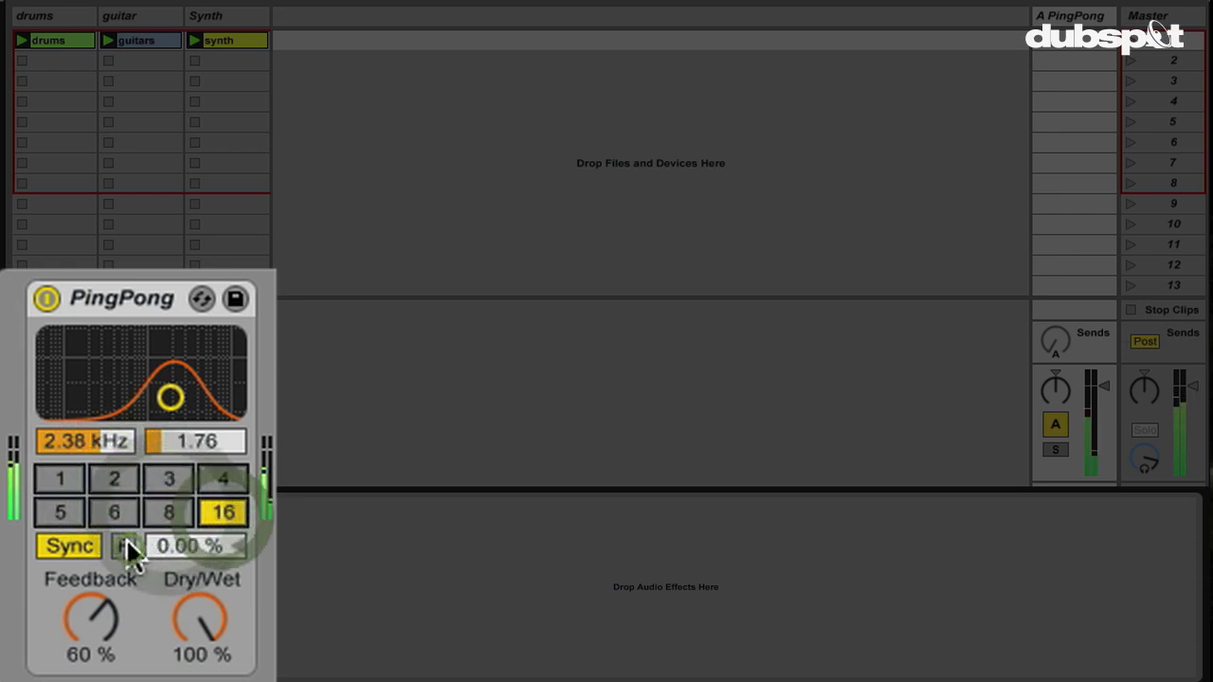
click(124, 546)
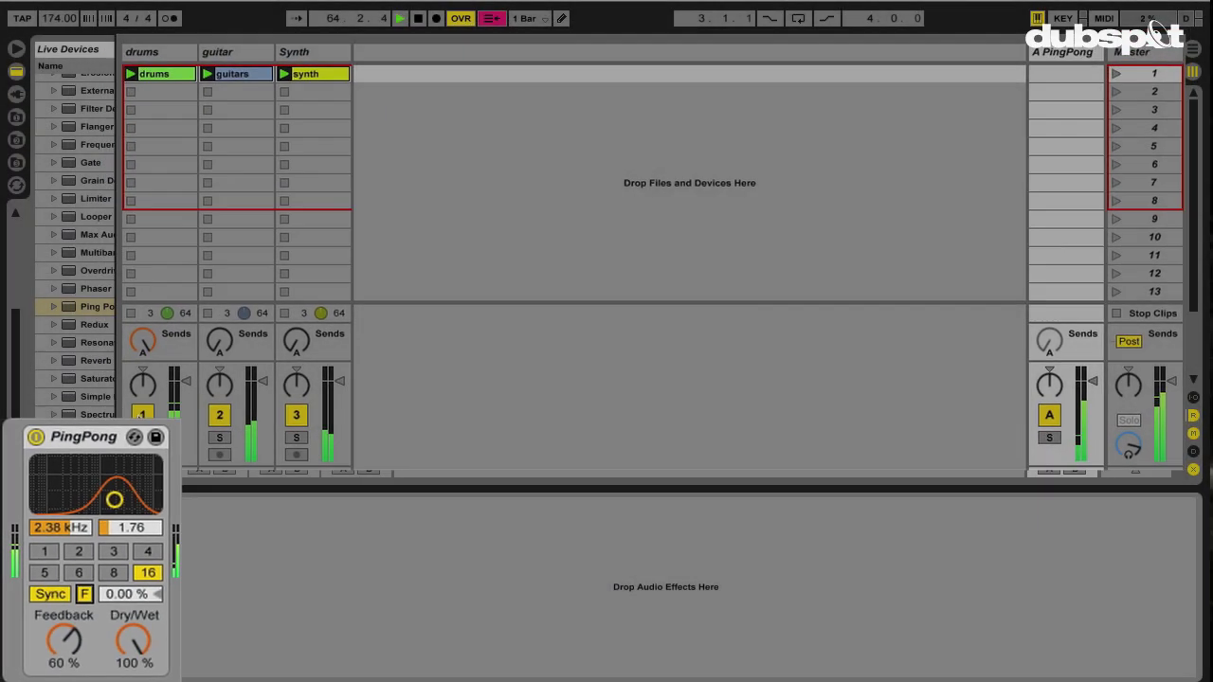
key(space)
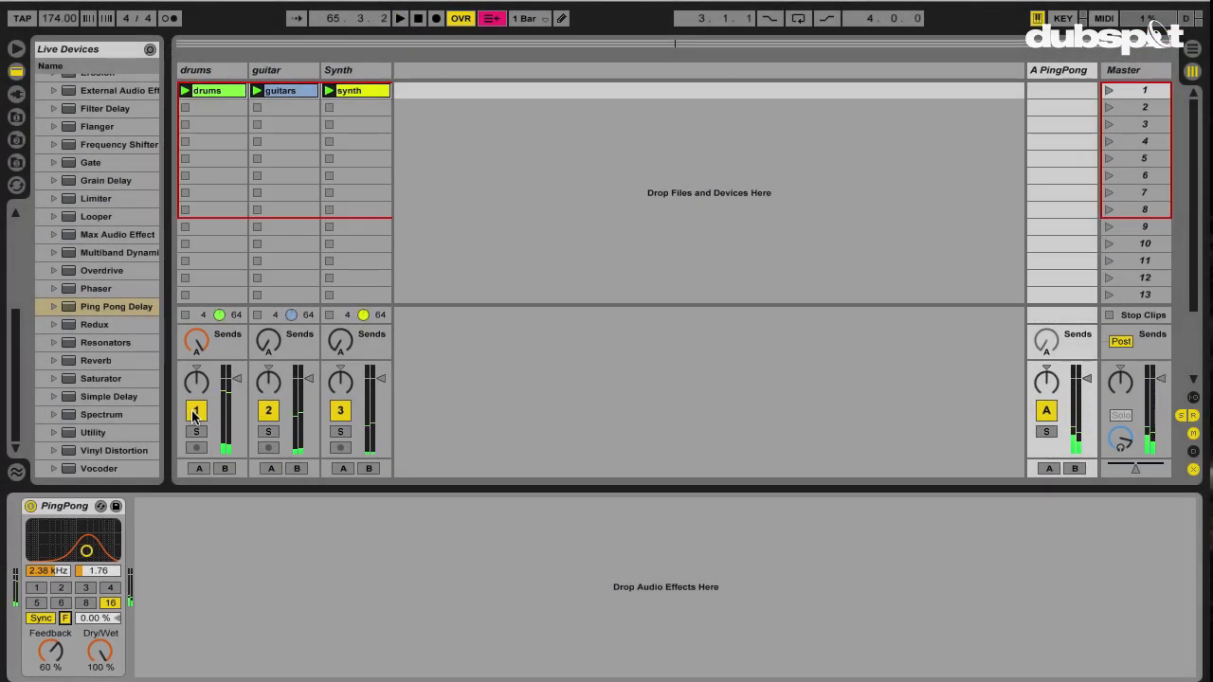
click(66, 618)
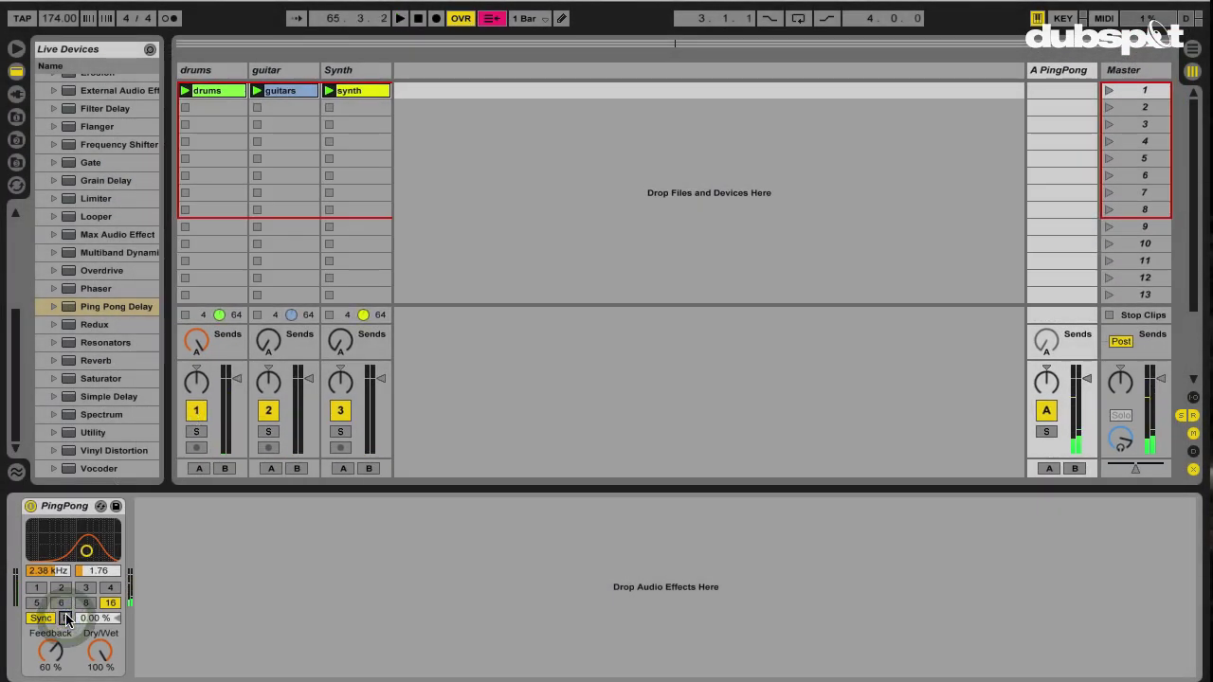